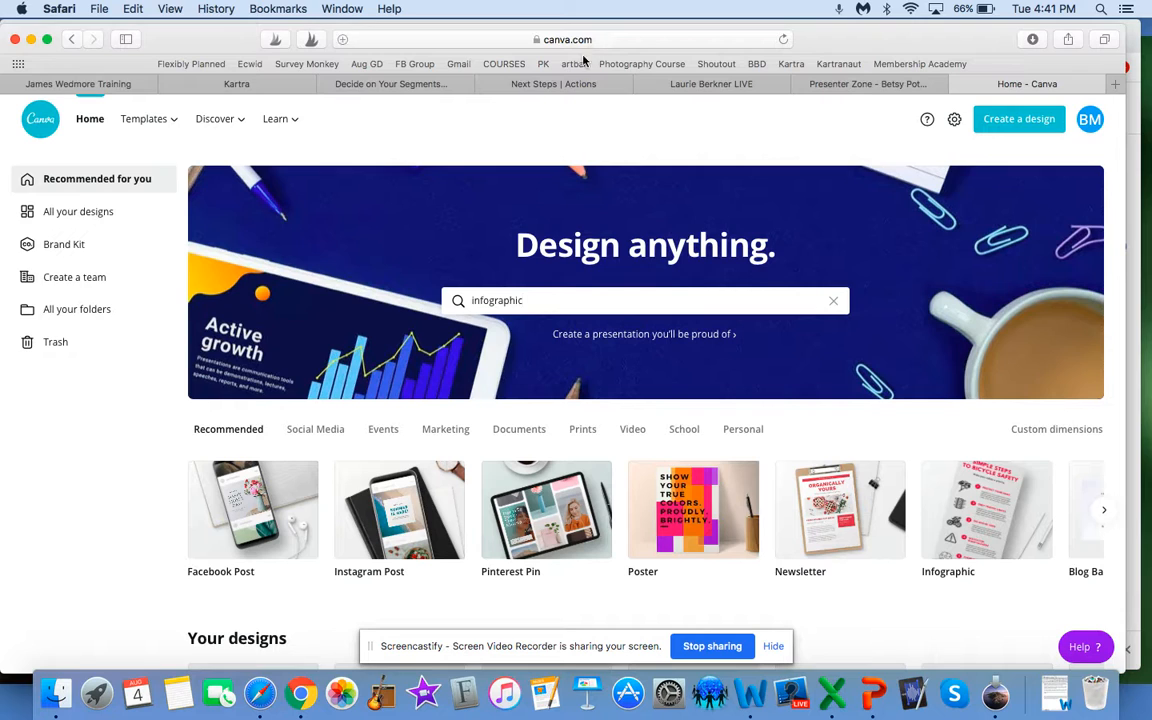
Step: Search for infographic templates and open the "A Brief History of Sports" template for editing
click(528, 300)
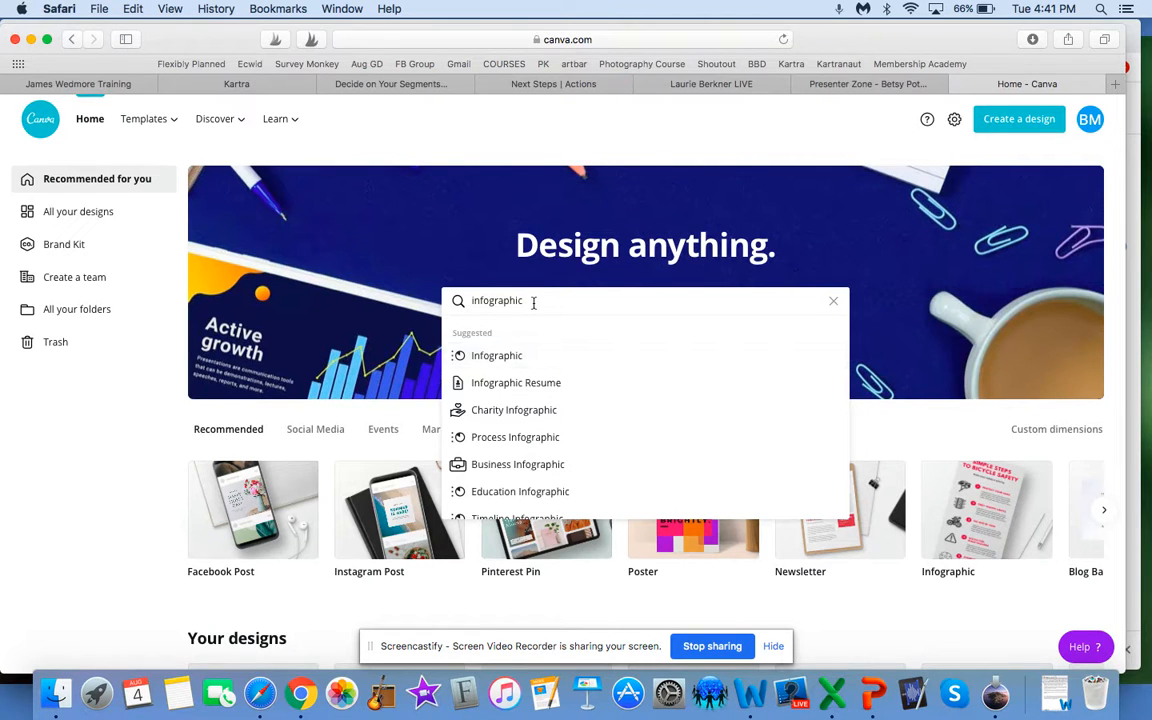
key(Return)
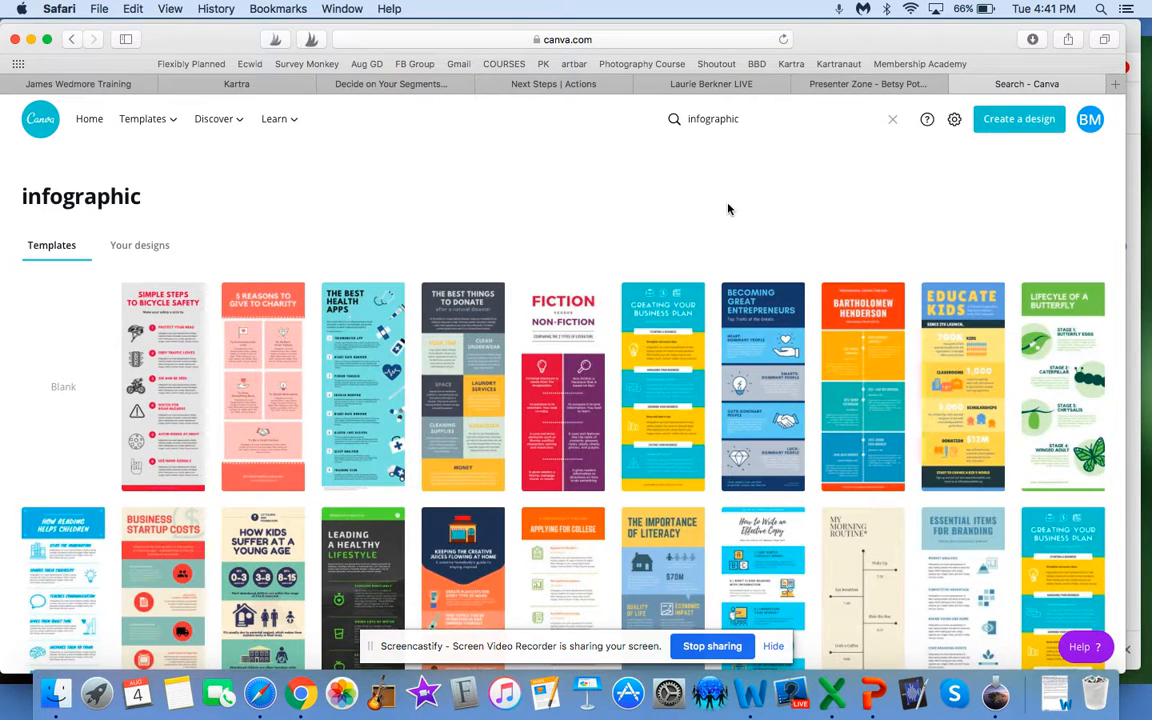
scroll(659, 387, down, 5)
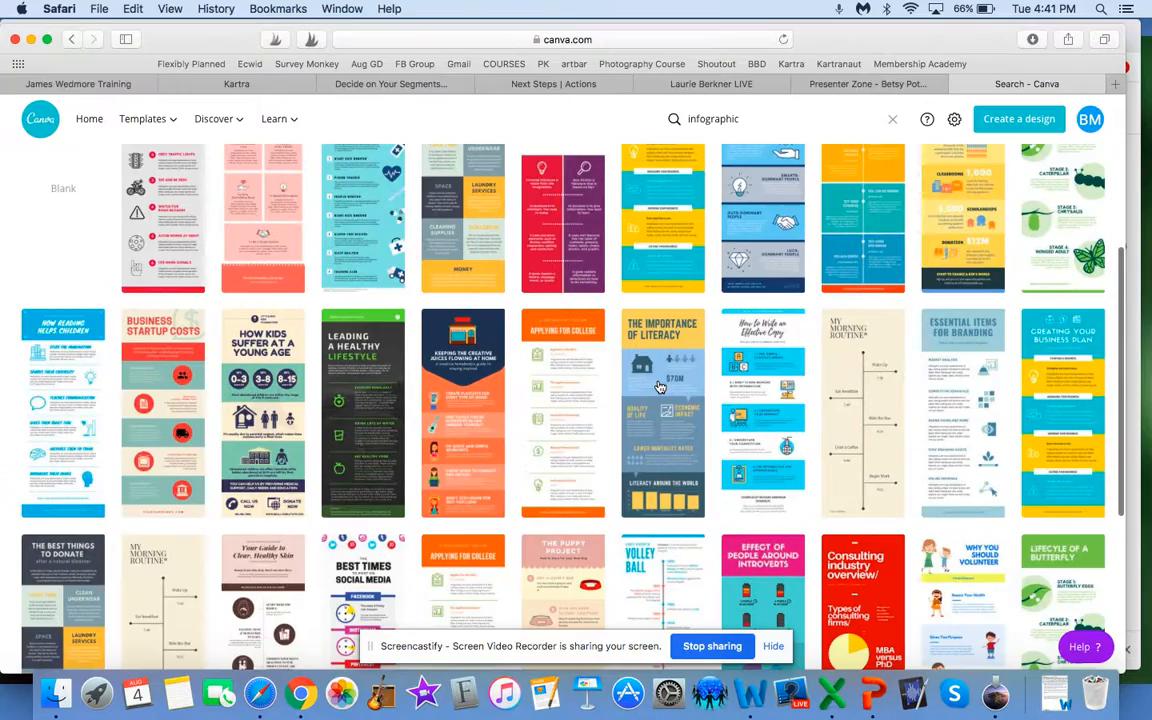
scroll(659, 387, down, 2)
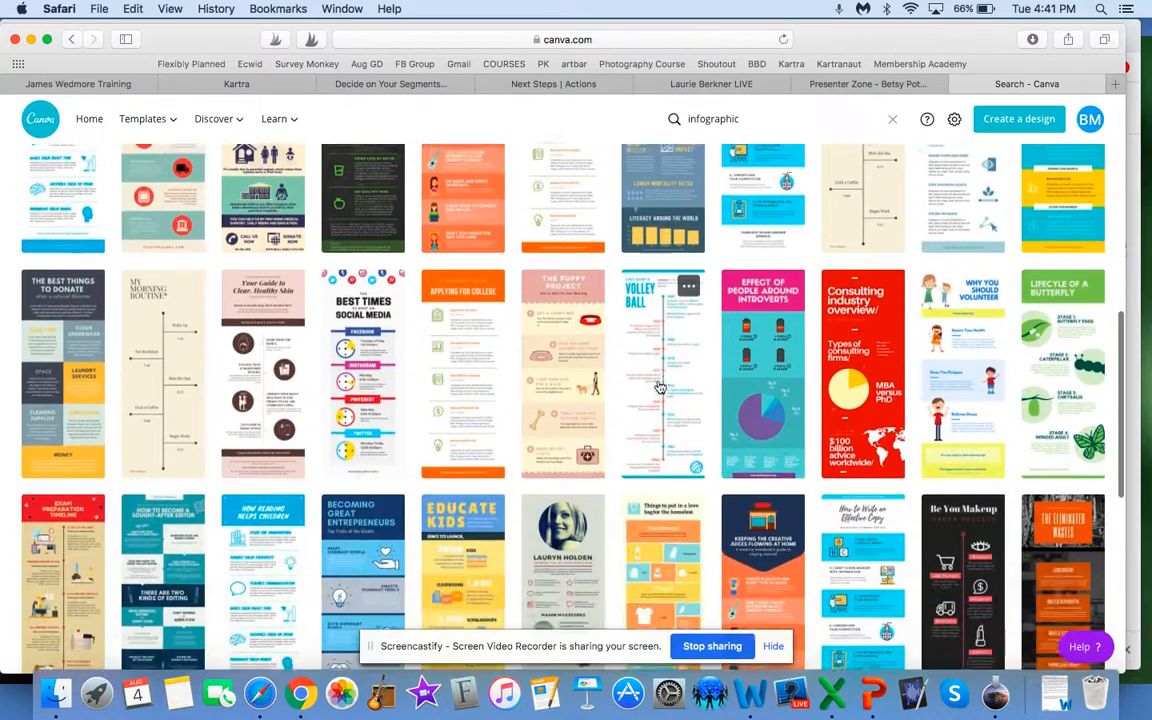
scroll(659, 387, down, 3)
scroll(659, 387, down, 7)
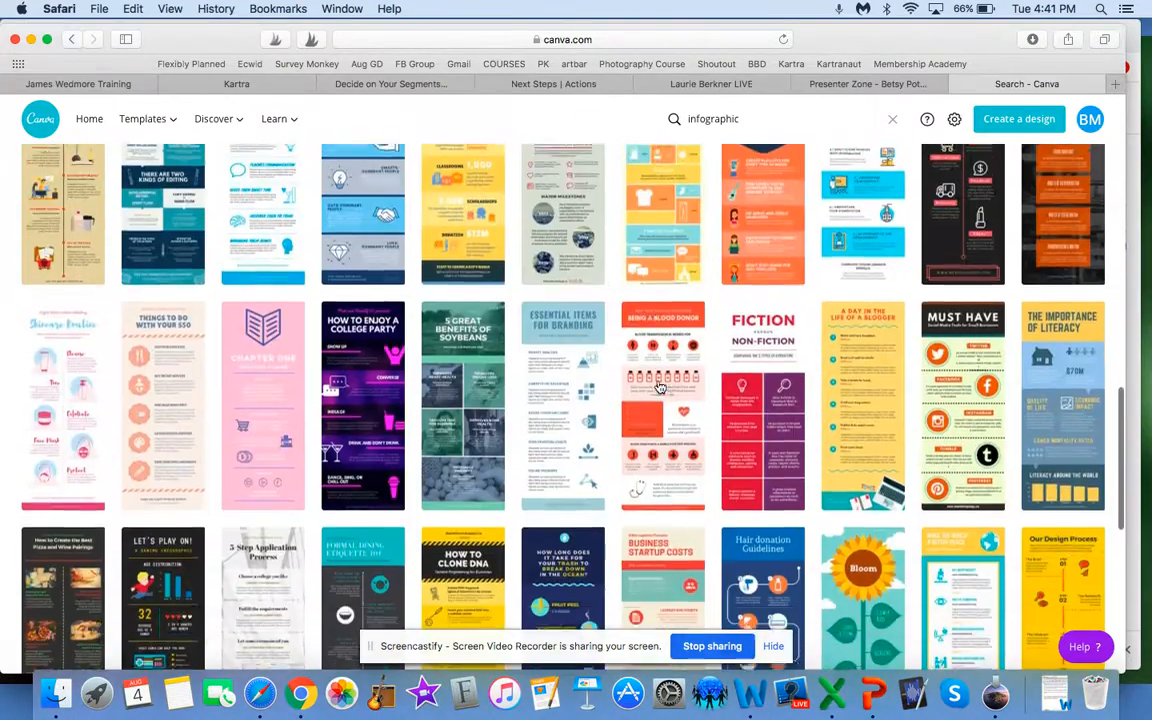
scroll(659, 387, down, 2)
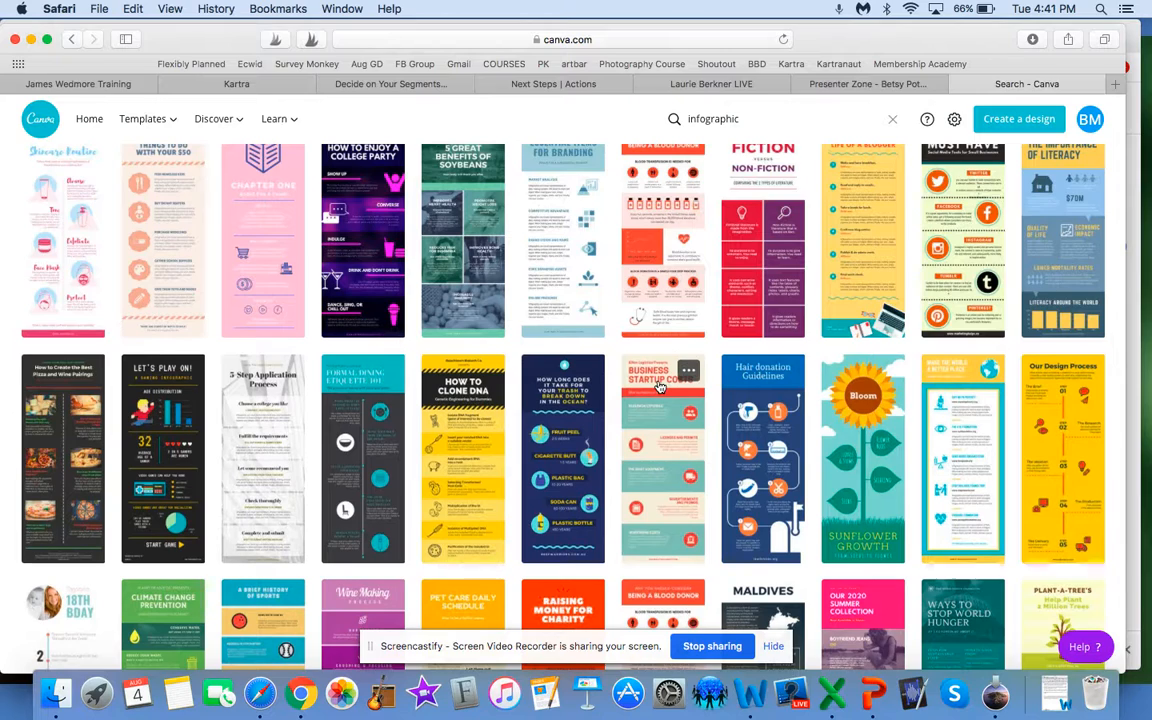
scroll(659, 387, down, 5)
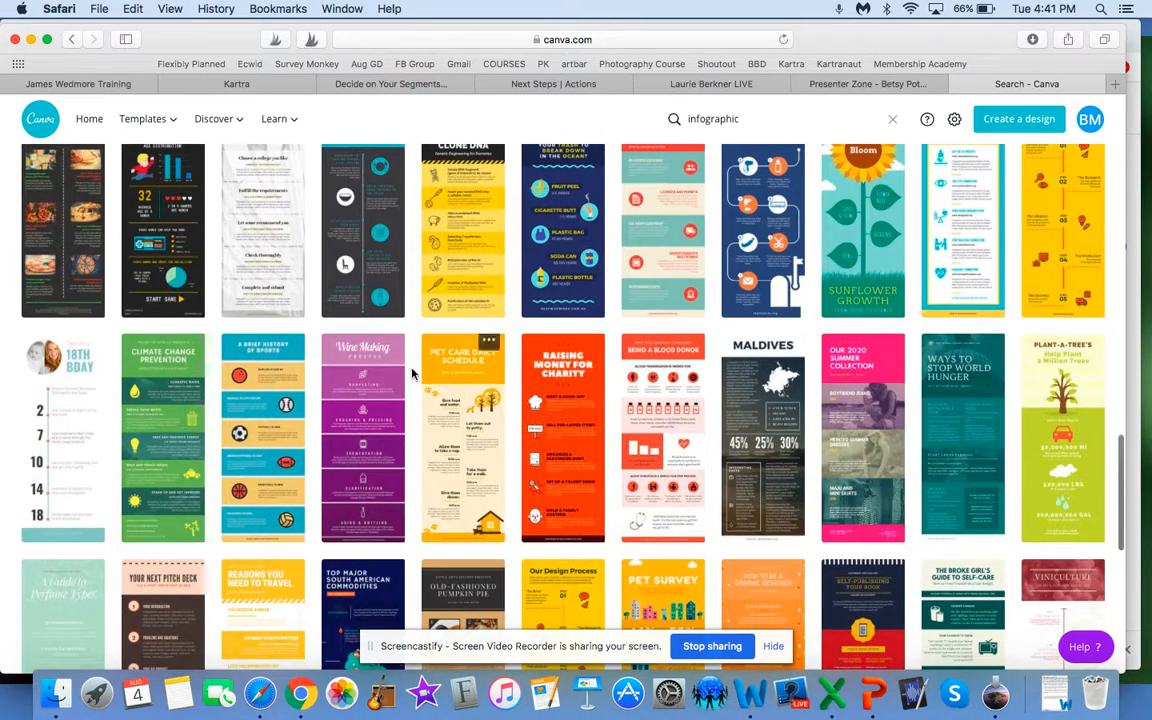
click(259, 449)
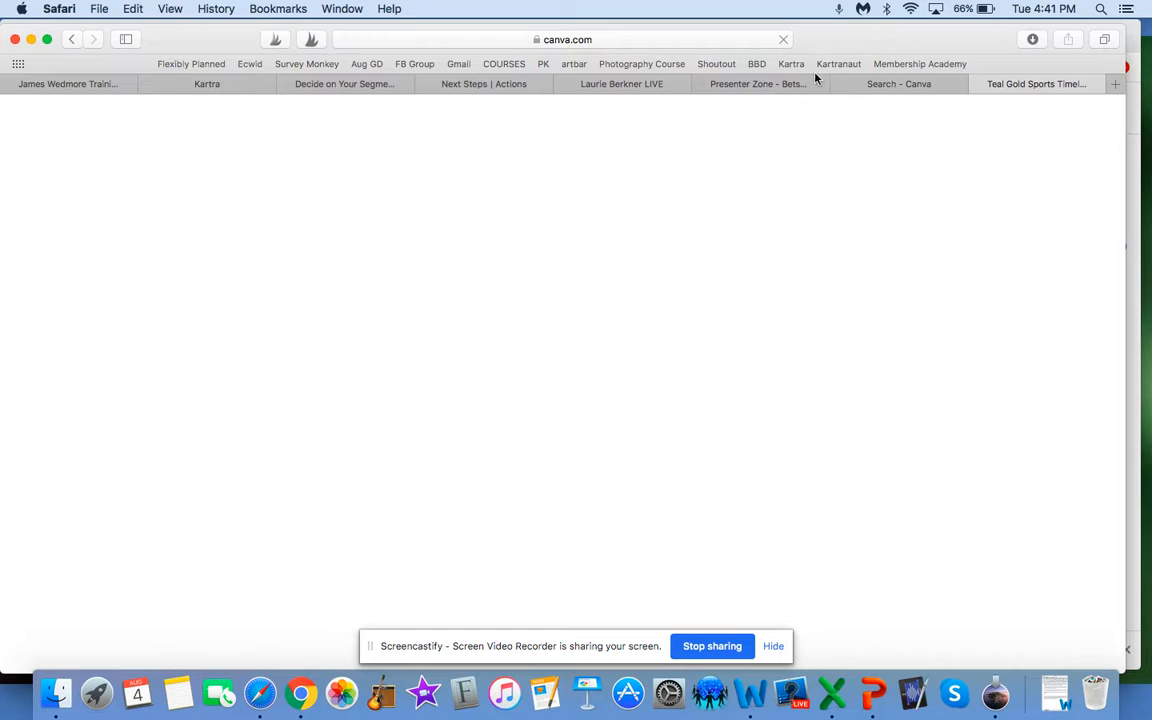
drag(815, 51, 829, 47)
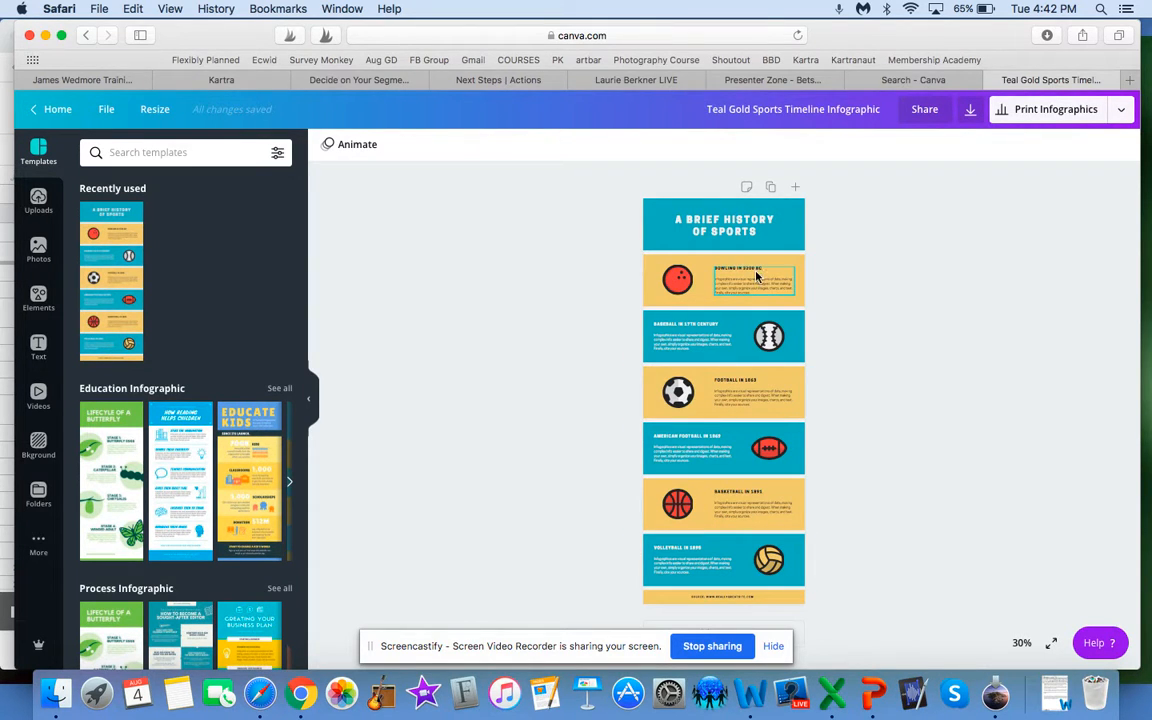
Step: Replace the infographic's title with "ABOUT" followed by the person's full name
click(757, 231)
drag(757, 231, 664, 217)
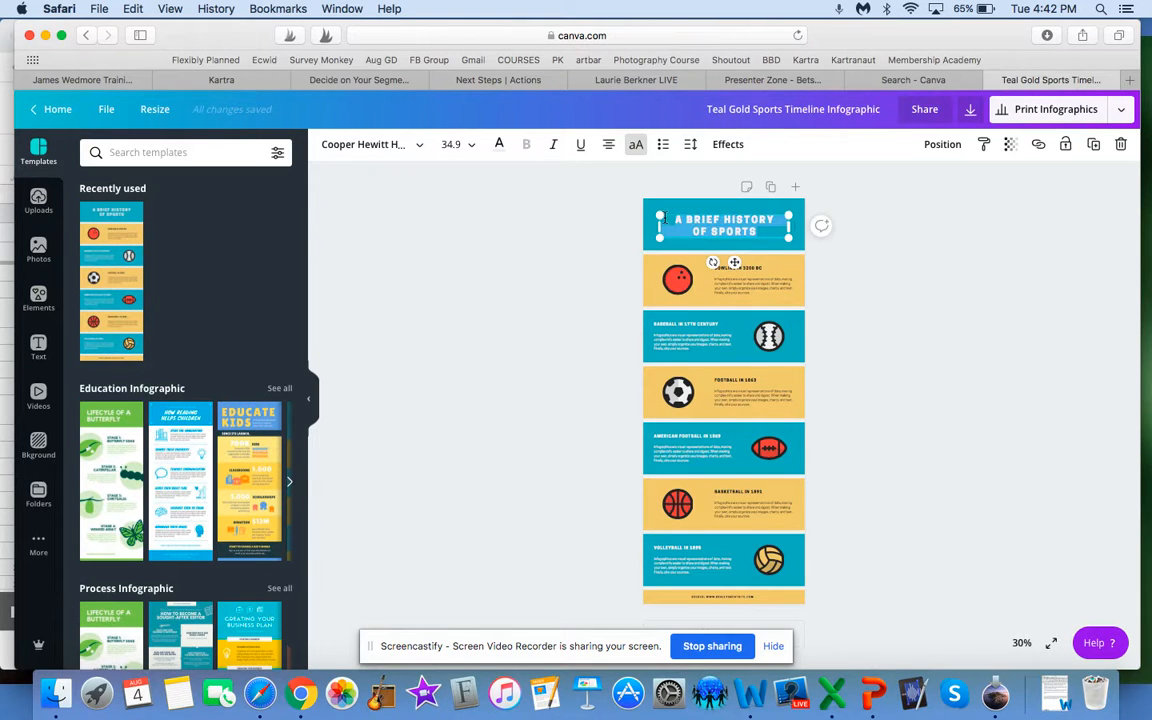
text(ABOUT)
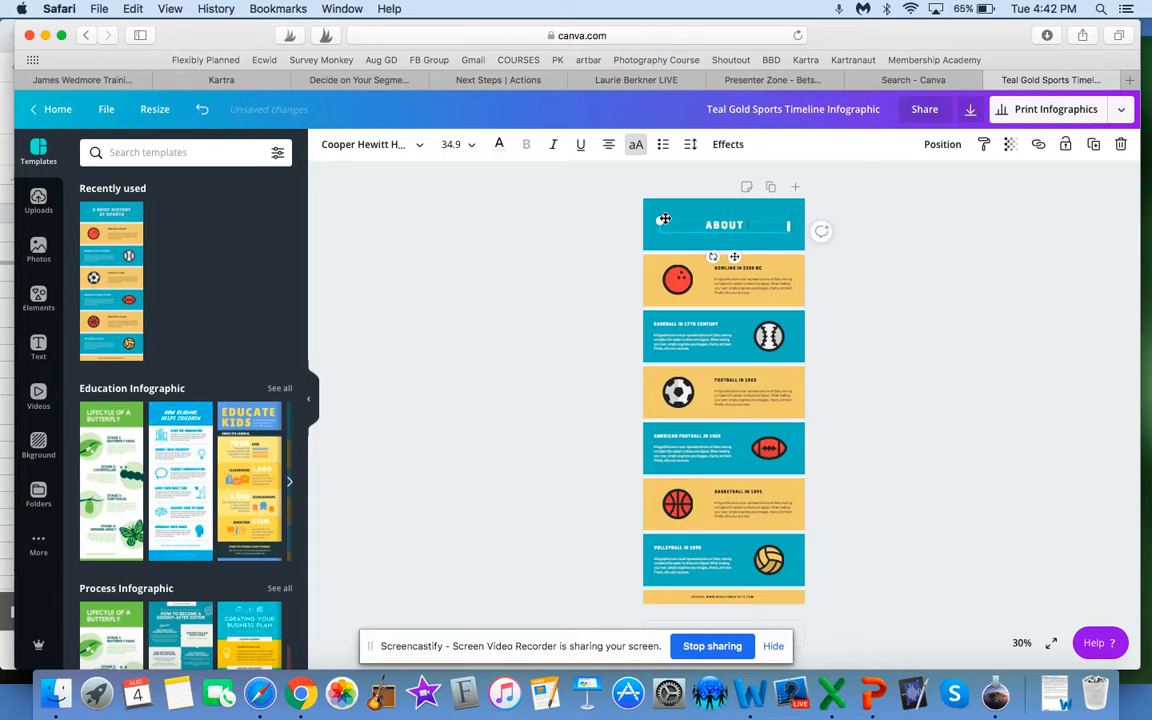
text( BETSY POTASH)
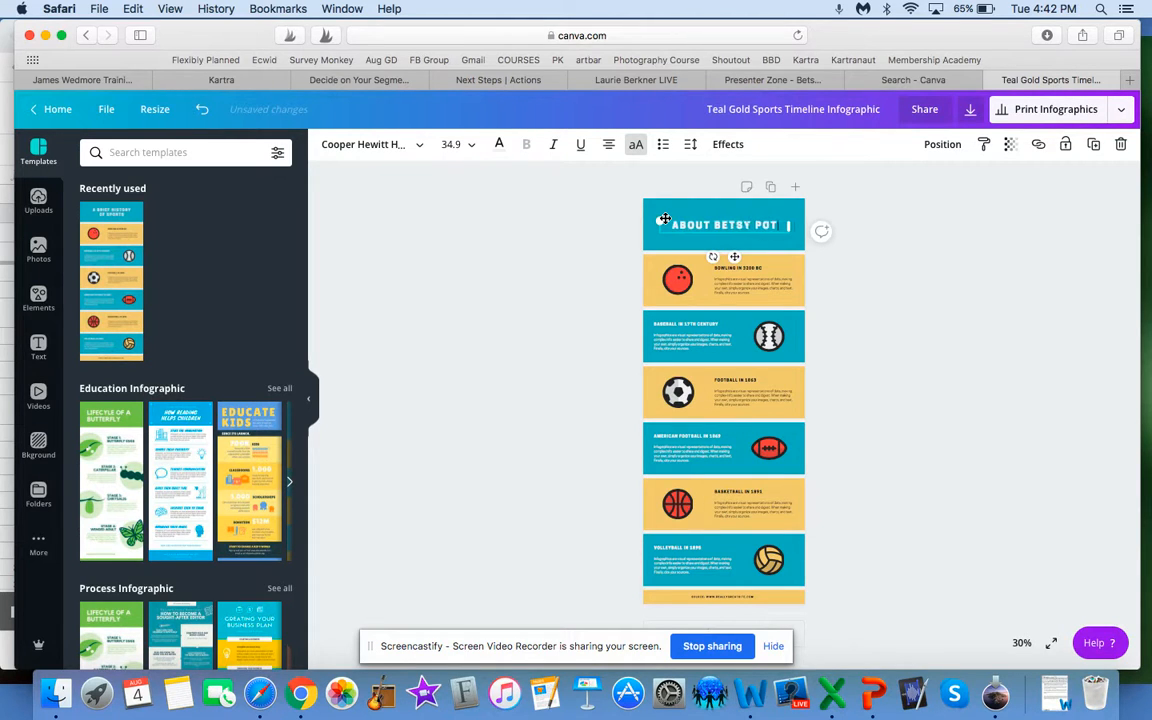
Step: Change the bowling section's heading to "I LOVE TENNIS"
click(755, 270)
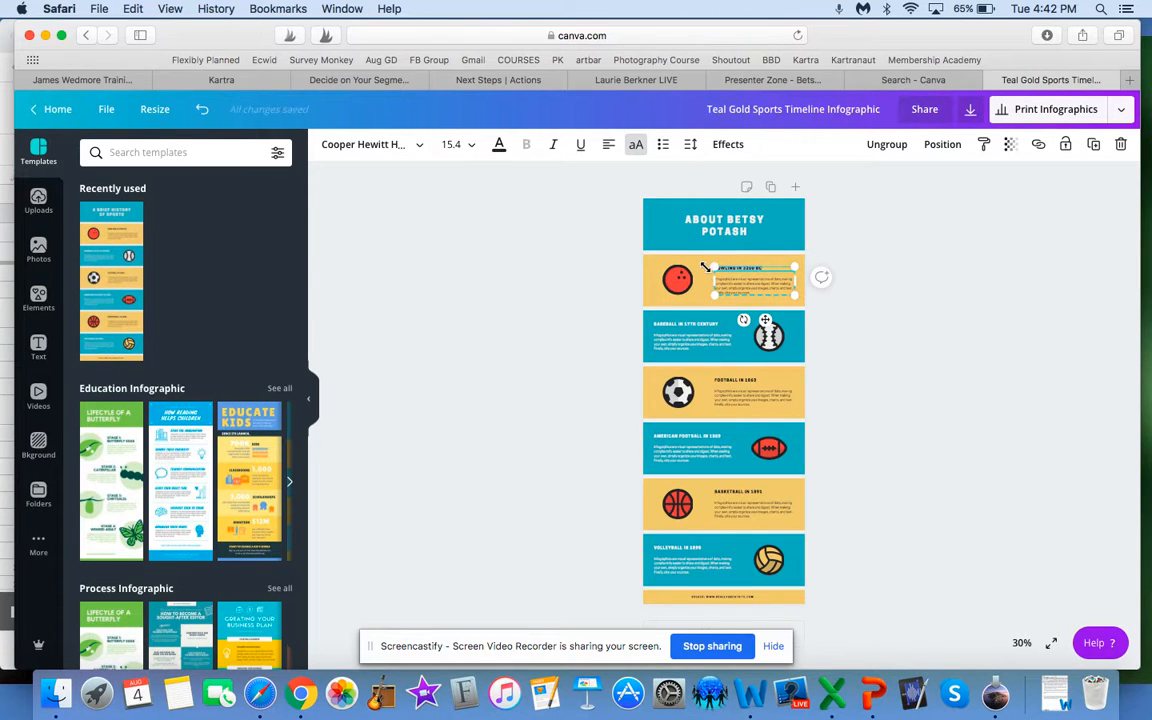
key(BackSpace)
text(LOVE TENNIS)
click(717, 281)
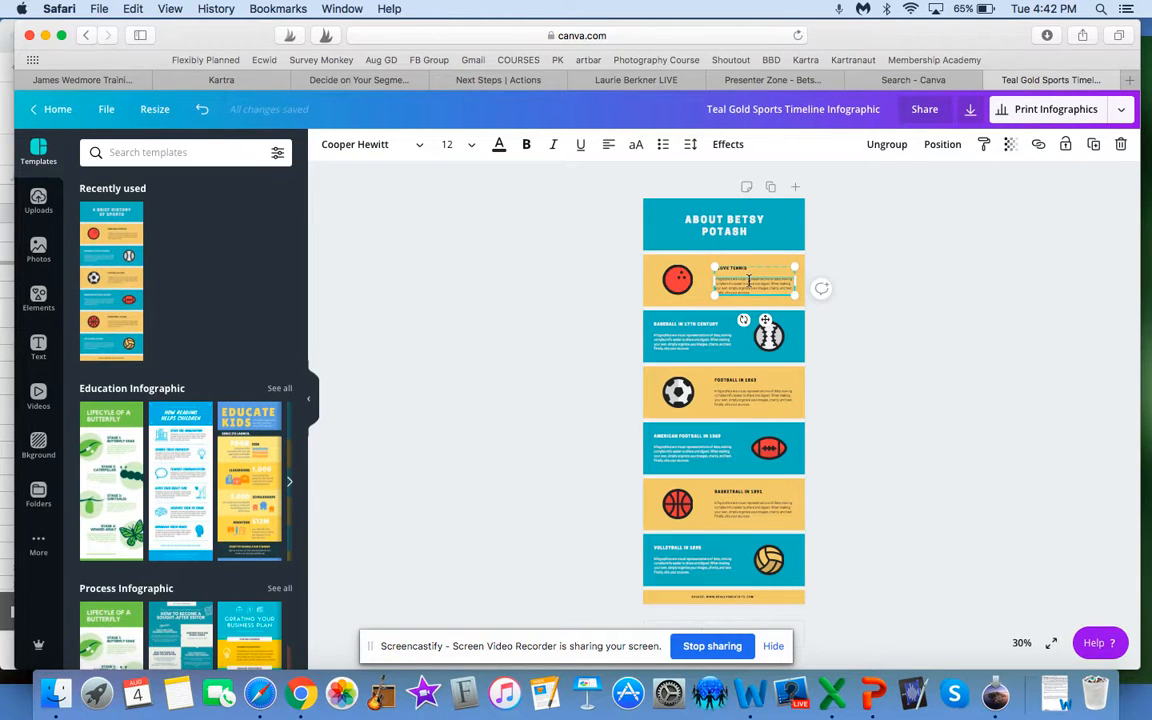
Step: Change the baseball section's heading to "PASTRY"
click(704, 325)
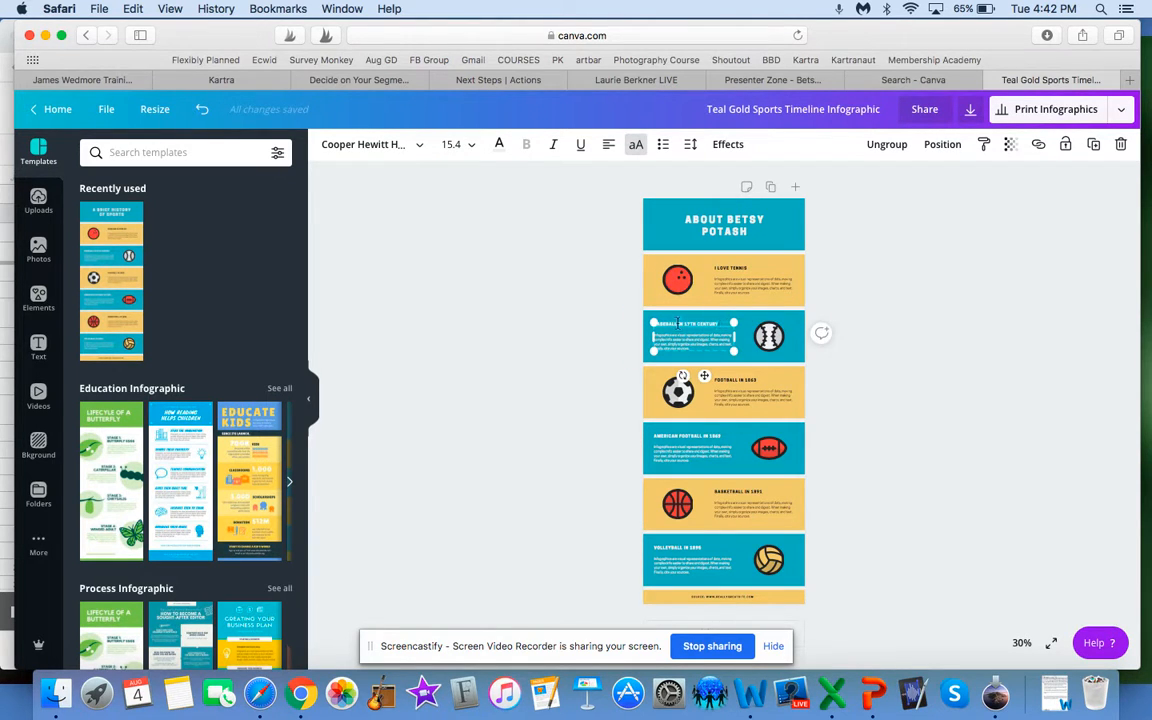
key(BackSpace)
click(735, 381)
double_click(735, 381)
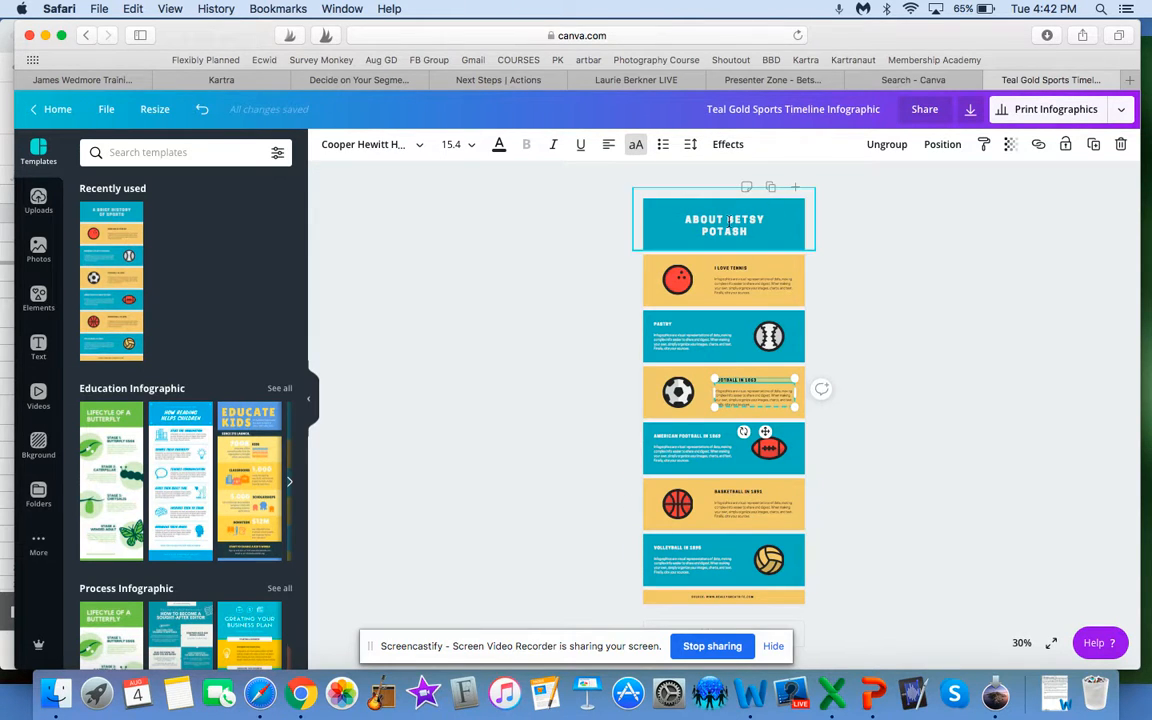
Step: Remove the bowling ball icon from the "I LOVE TENNIS" section and search the elements for "tennis"
click(680, 283)
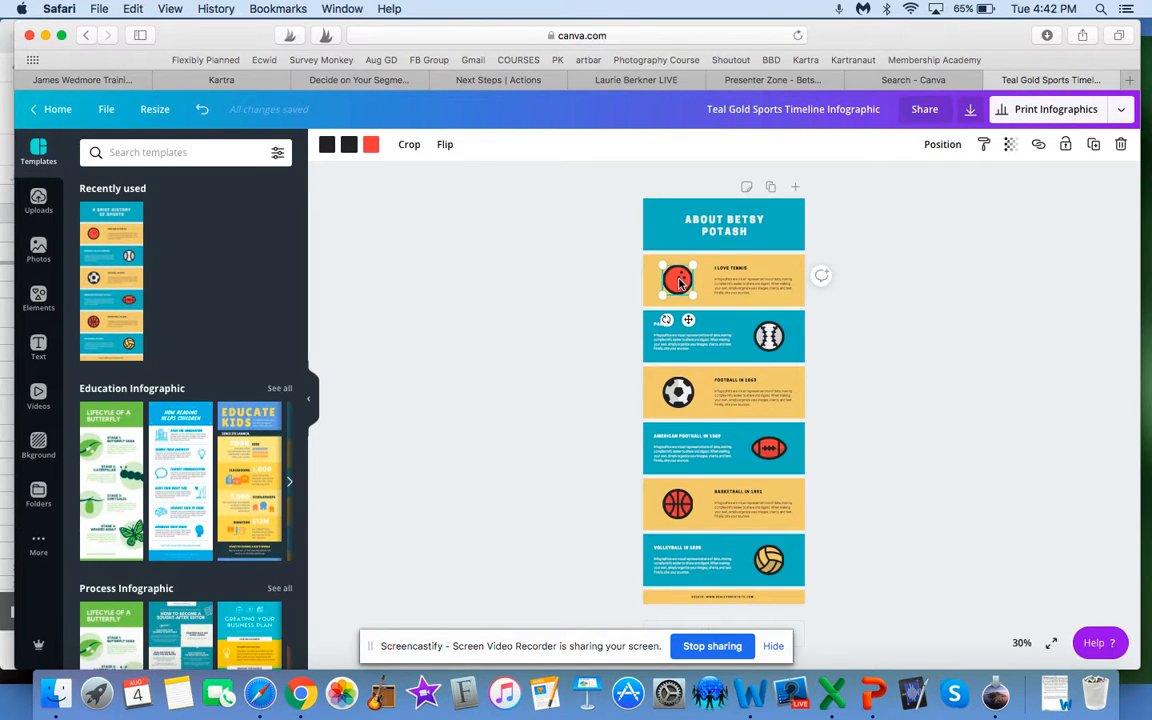
drag(680, 283, 568, 313)
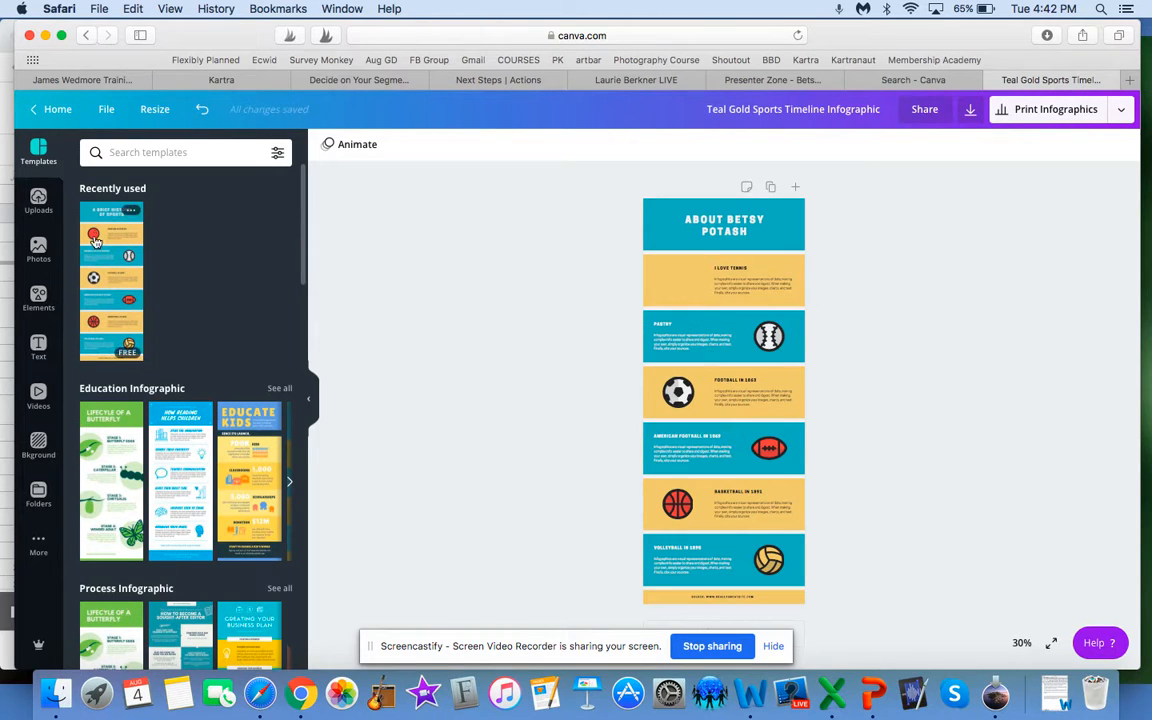
click(40, 300)
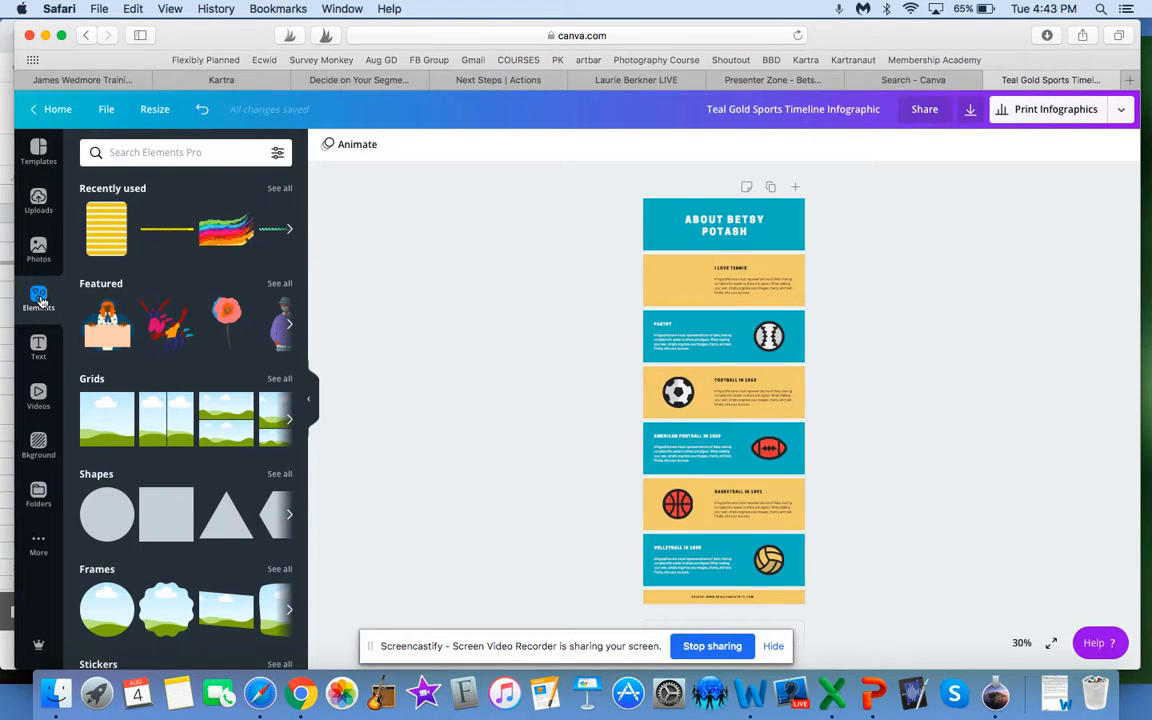
click(188, 156)
text(tennis)
key(Return)
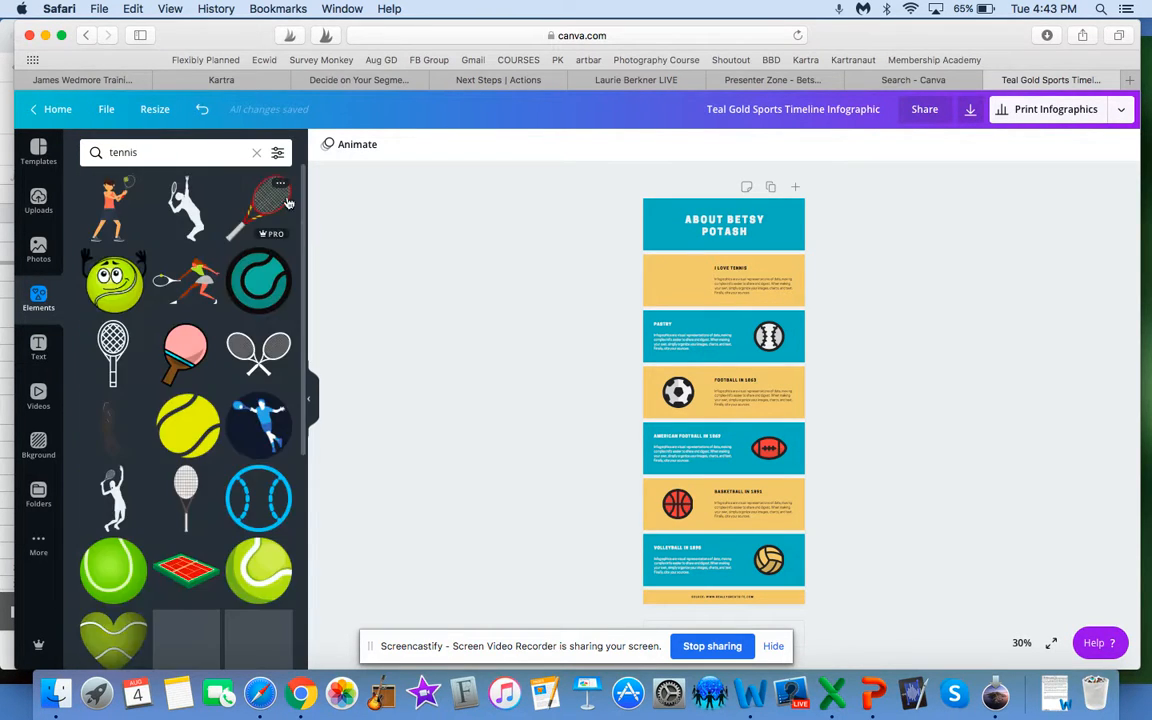
Step: Add the red tennis racket graphic and shrink it to fit beside the "I LOVE TENNIS" text
click(265, 210)
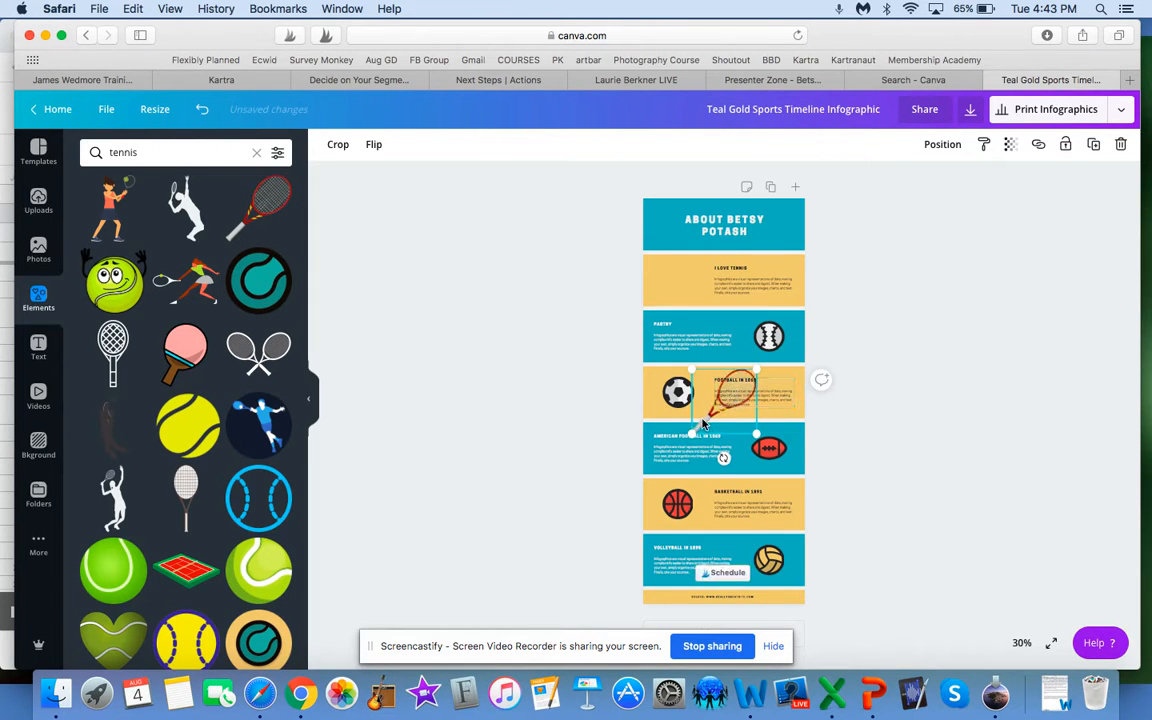
drag(712, 418, 656, 293)
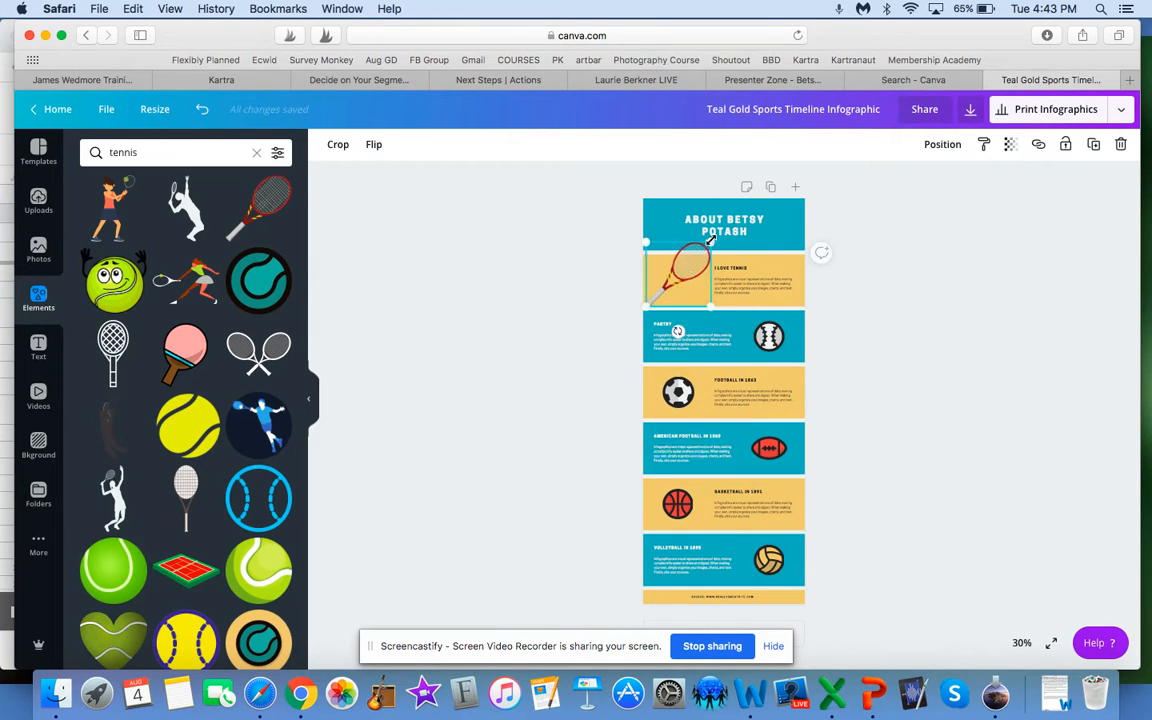
drag(712, 236, 679, 279)
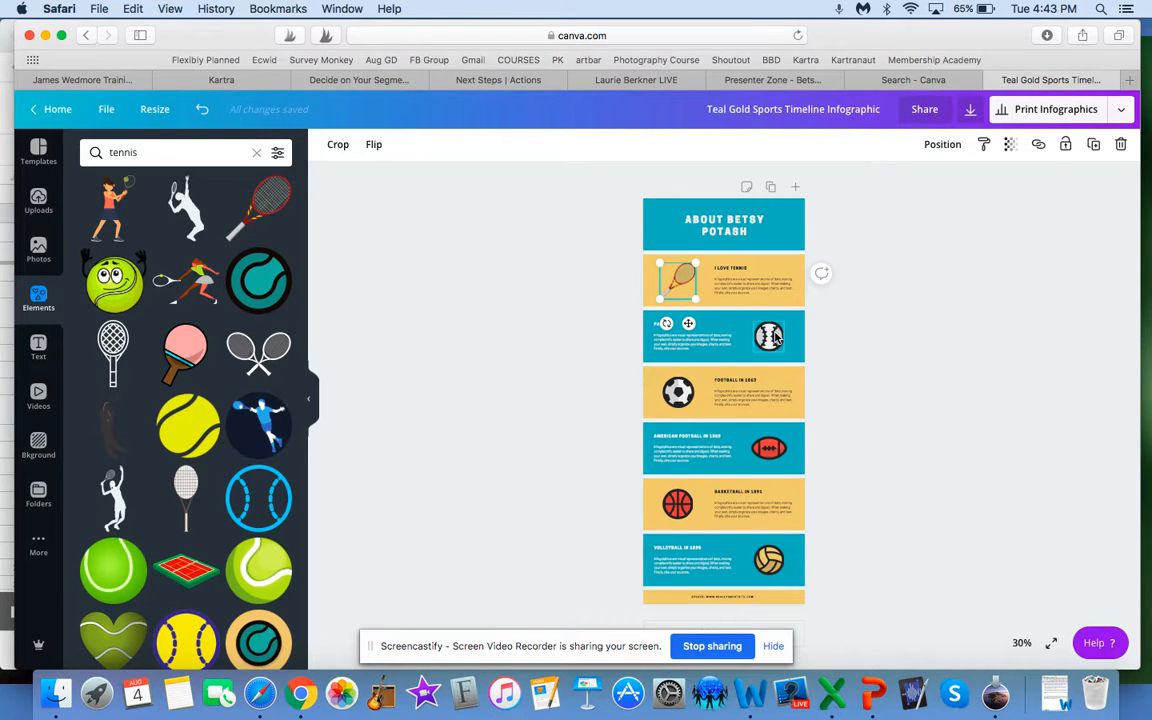
Step: Remove the baseball and soccer ball icons by moving them off the page
click(743, 231)
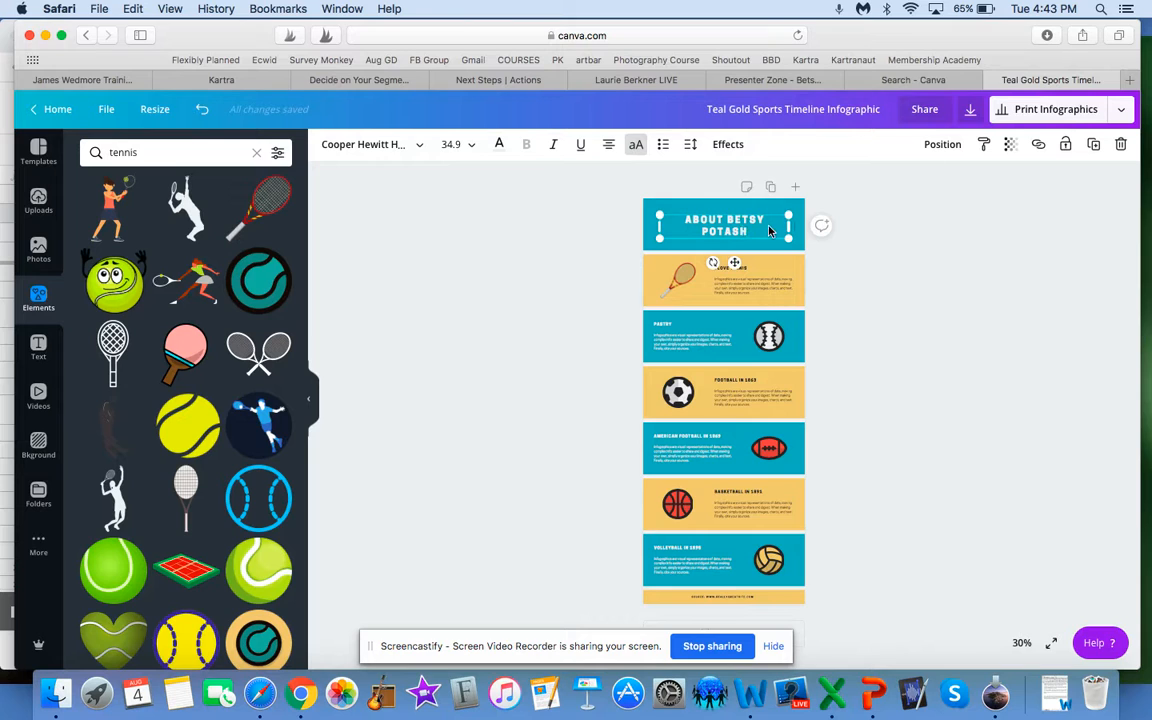
drag(767, 340, 905, 334)
drag(697, 398, 568, 393)
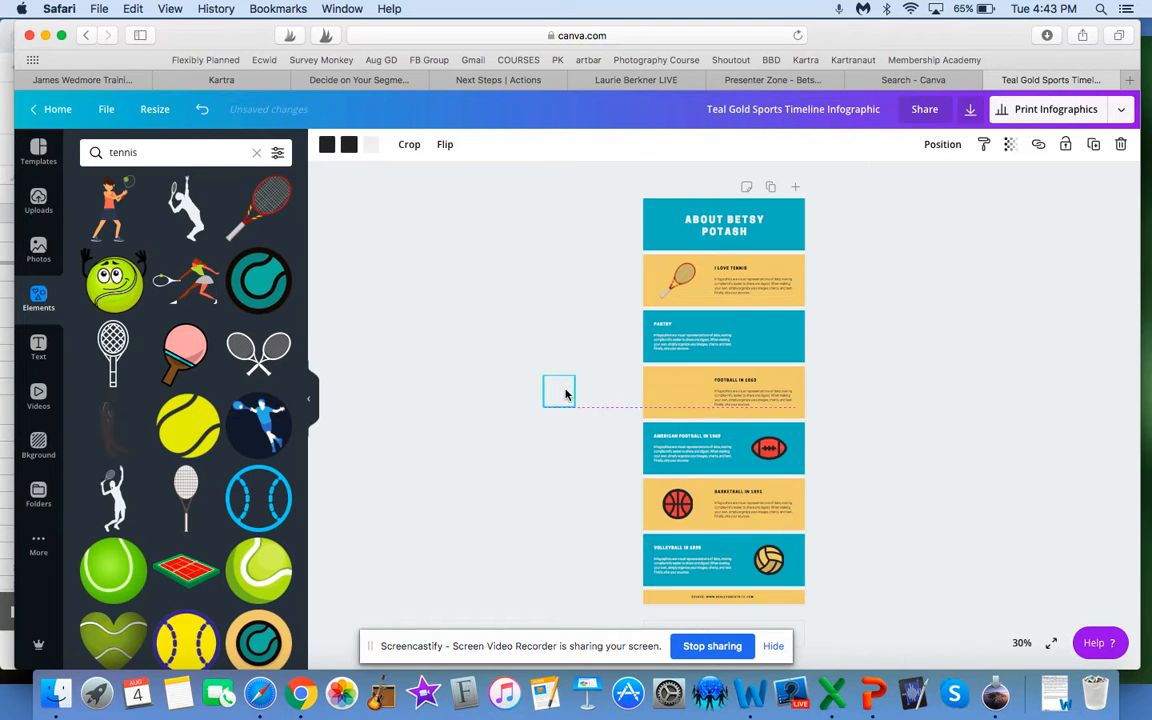
Step: Set the body text of the "I LOVE TENNIS" section to font size 14
click(744, 283)
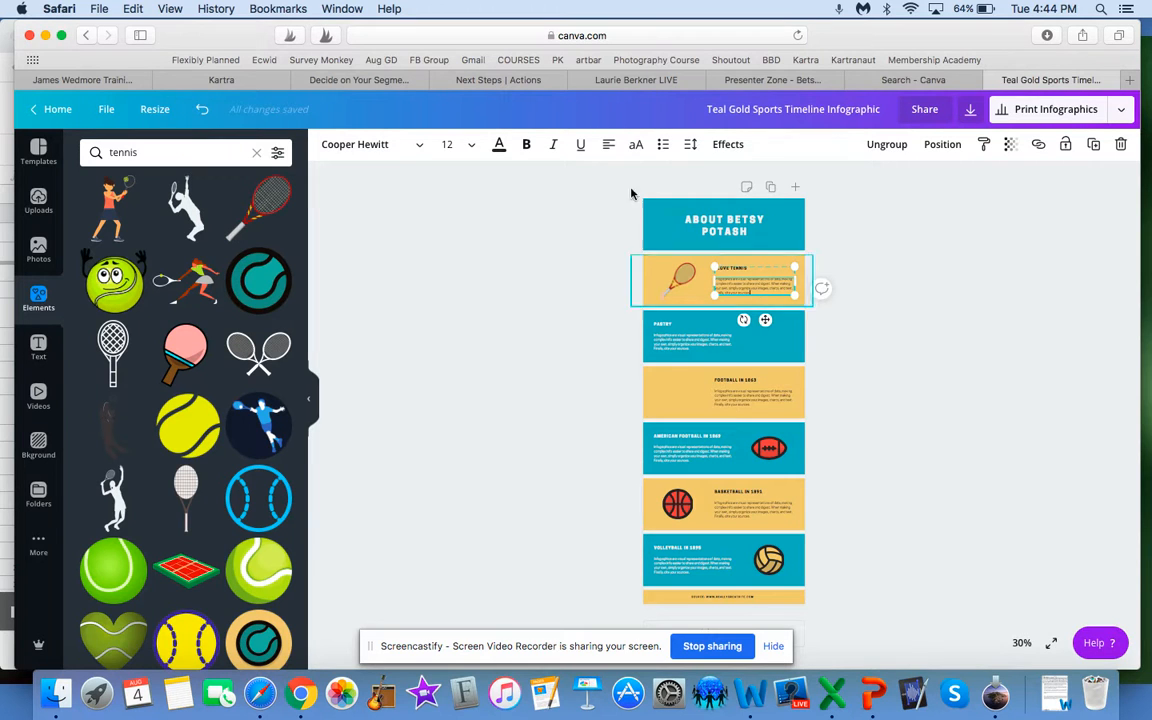
click(472, 147)
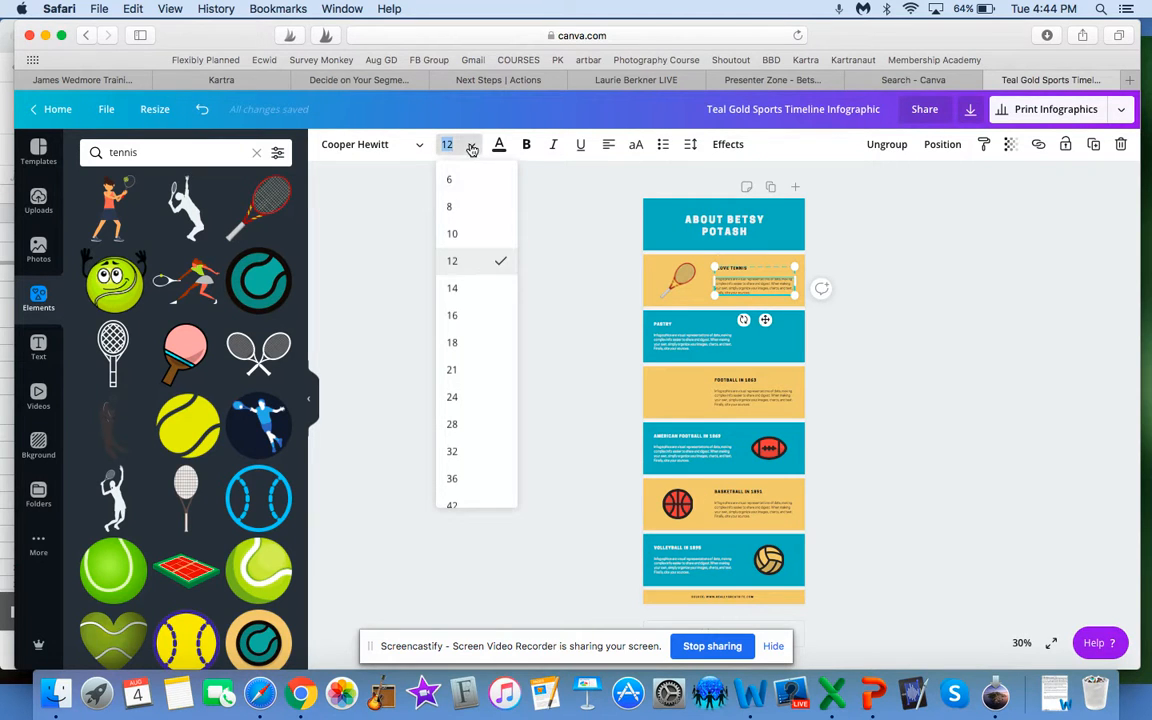
click(459, 289)
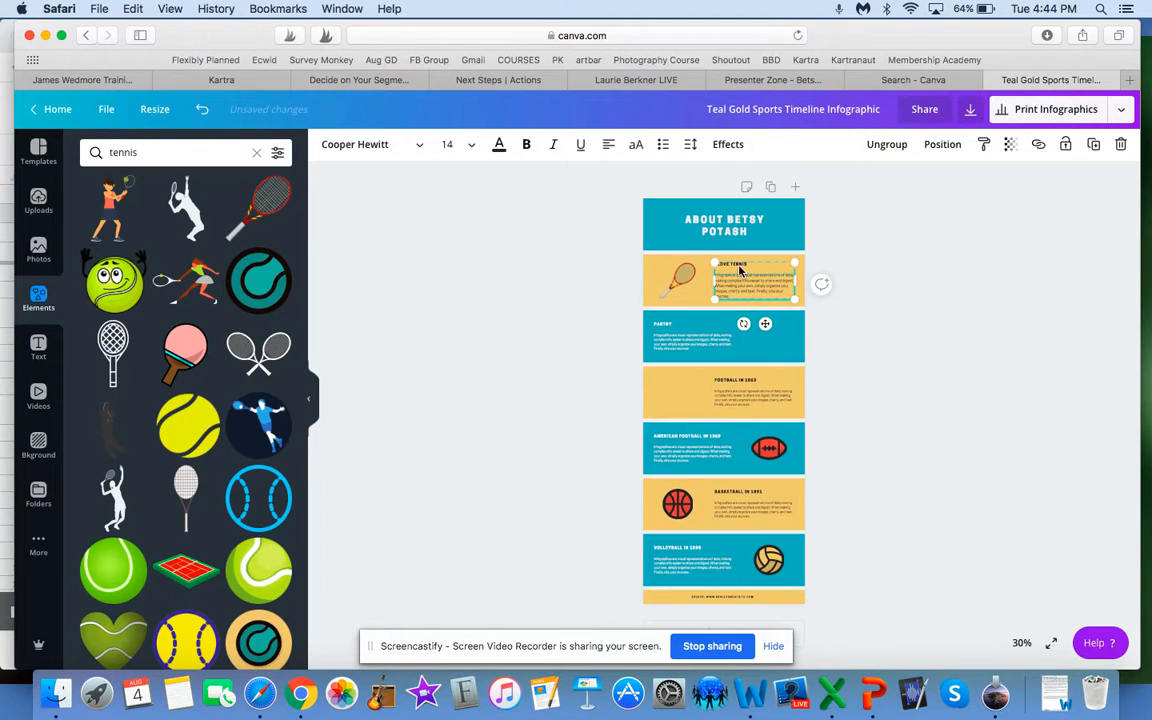
click(662, 345)
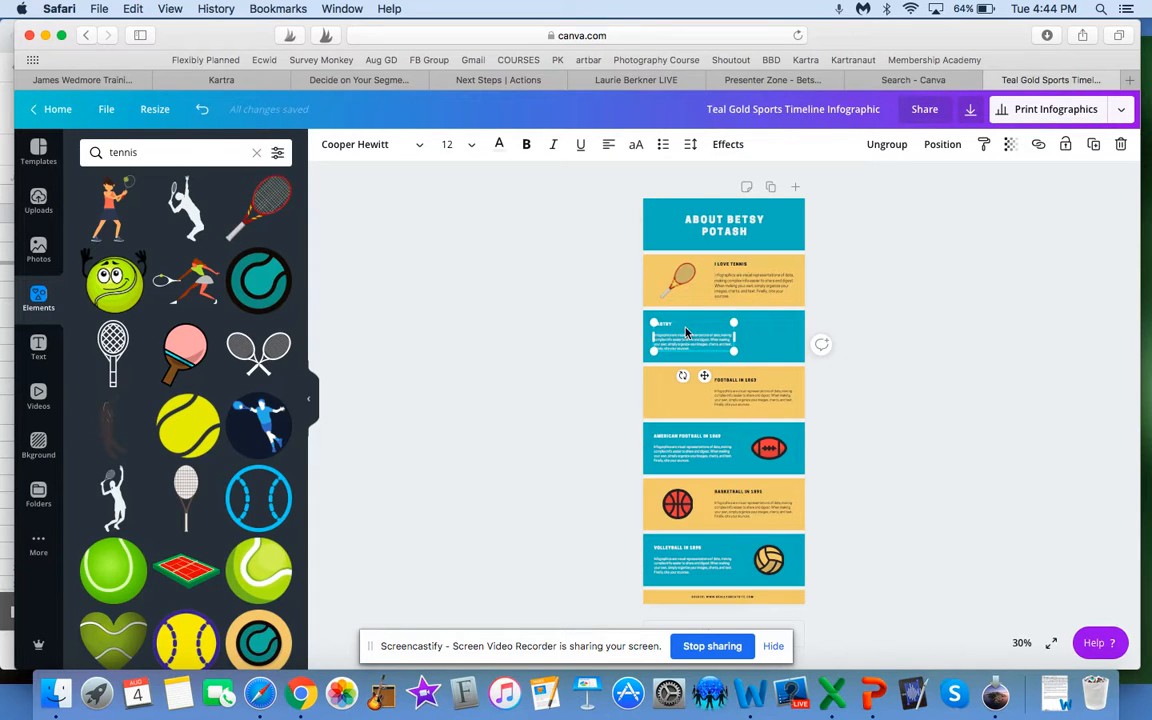
Step: Try the Monument font on the infographic's title and settle on Norwester
click(724, 226)
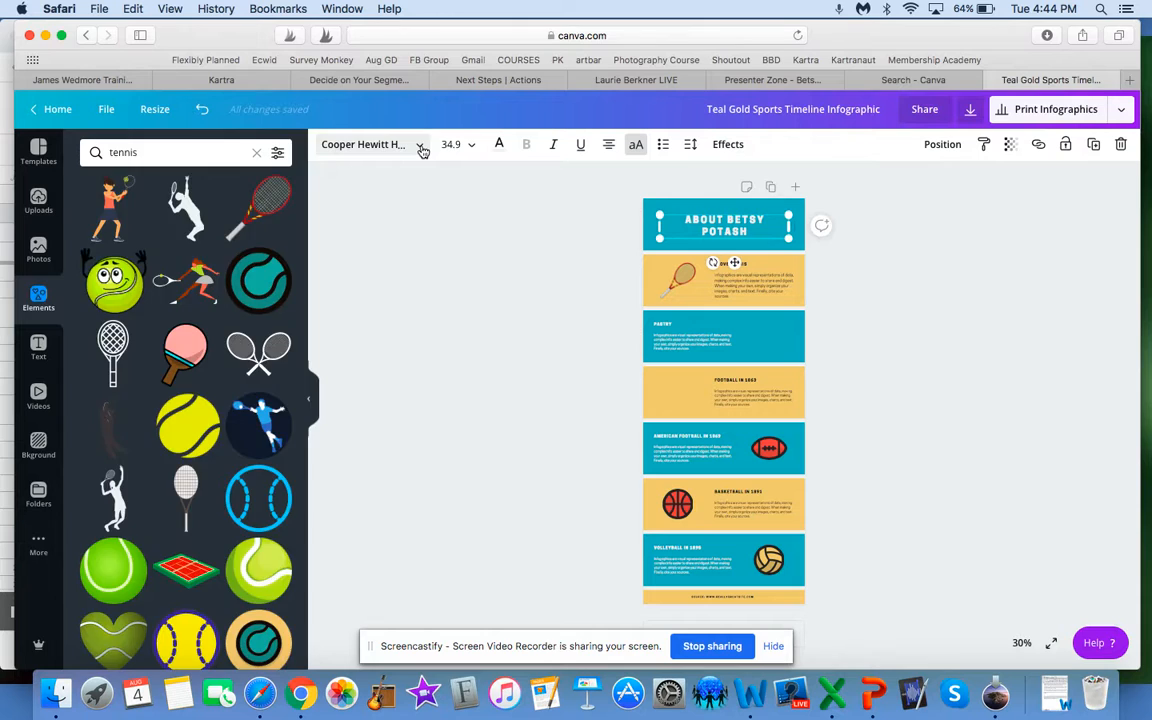
click(422, 149)
click(155, 323)
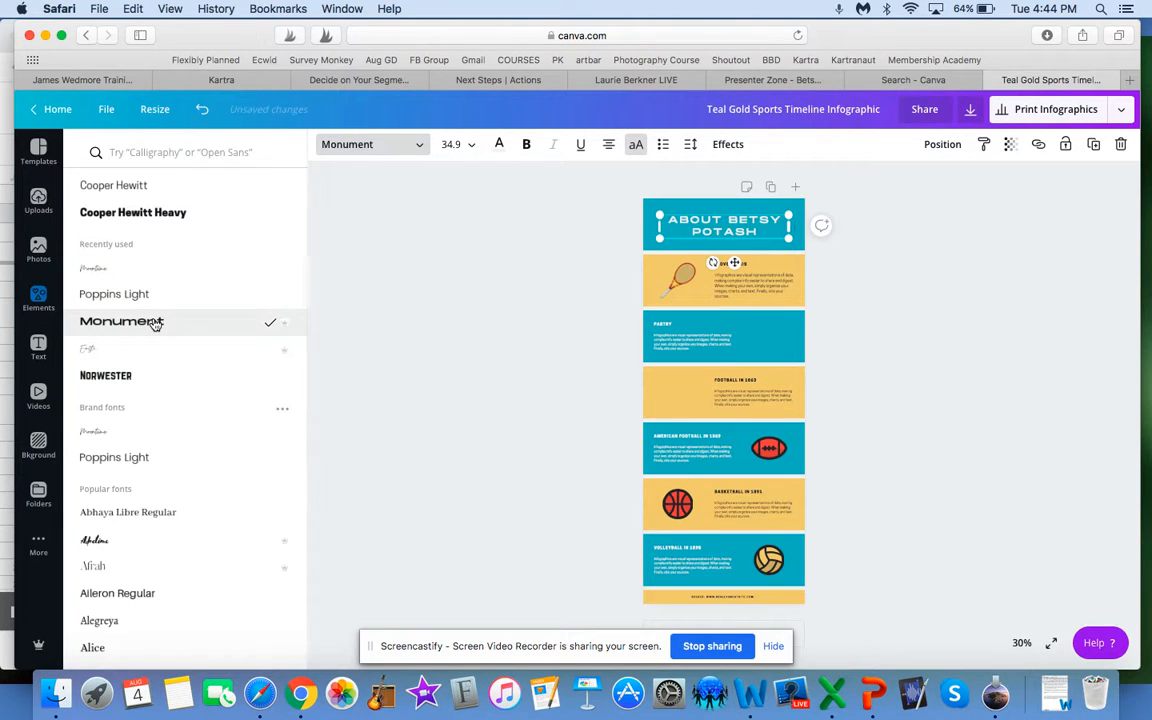
click(118, 377)
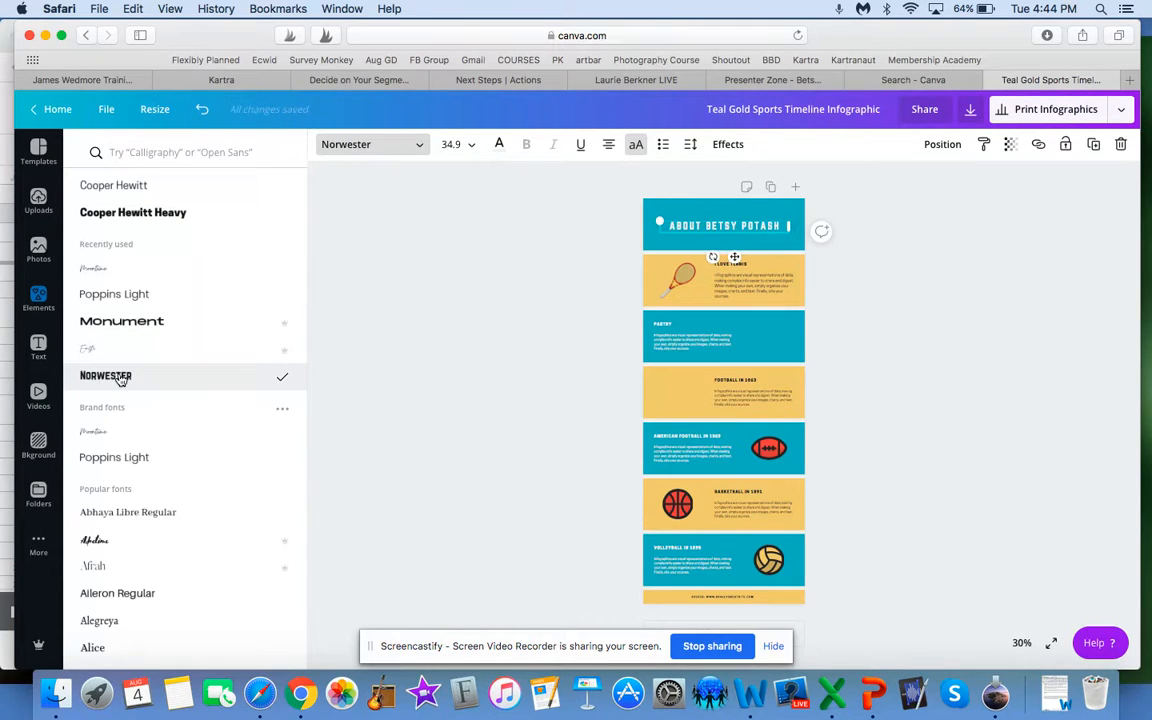
Step: Try font size 28 on the infographic's title and enlarge it to 64
click(455, 144)
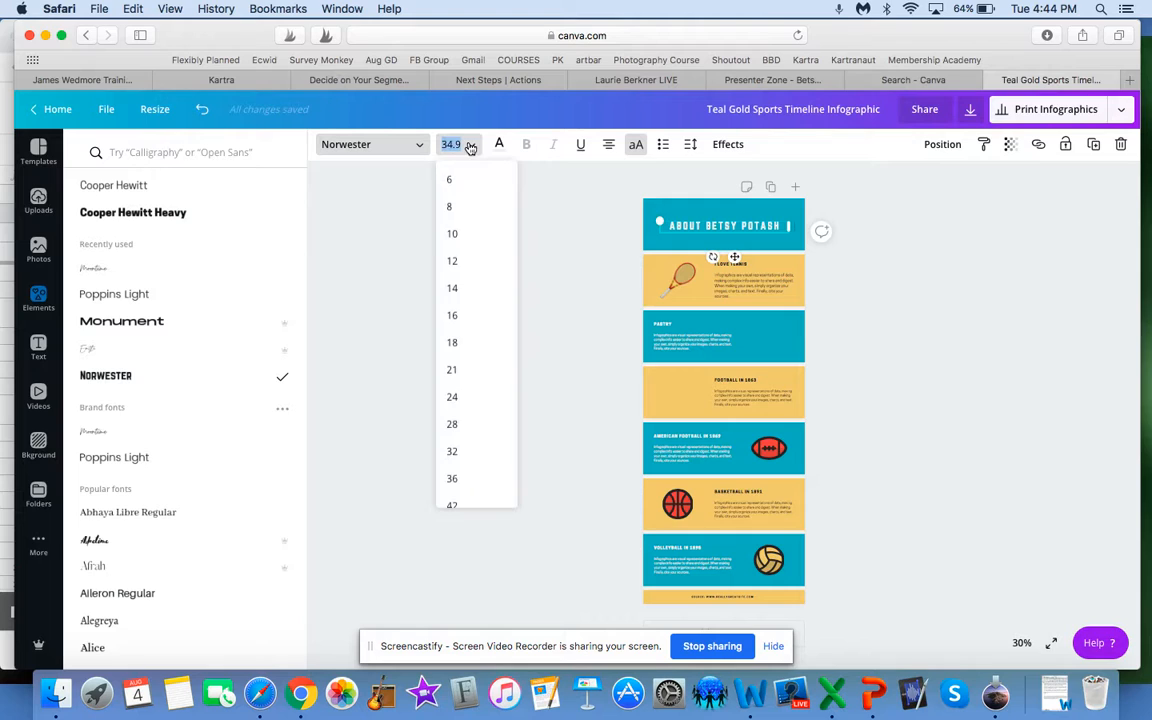
click(452, 425)
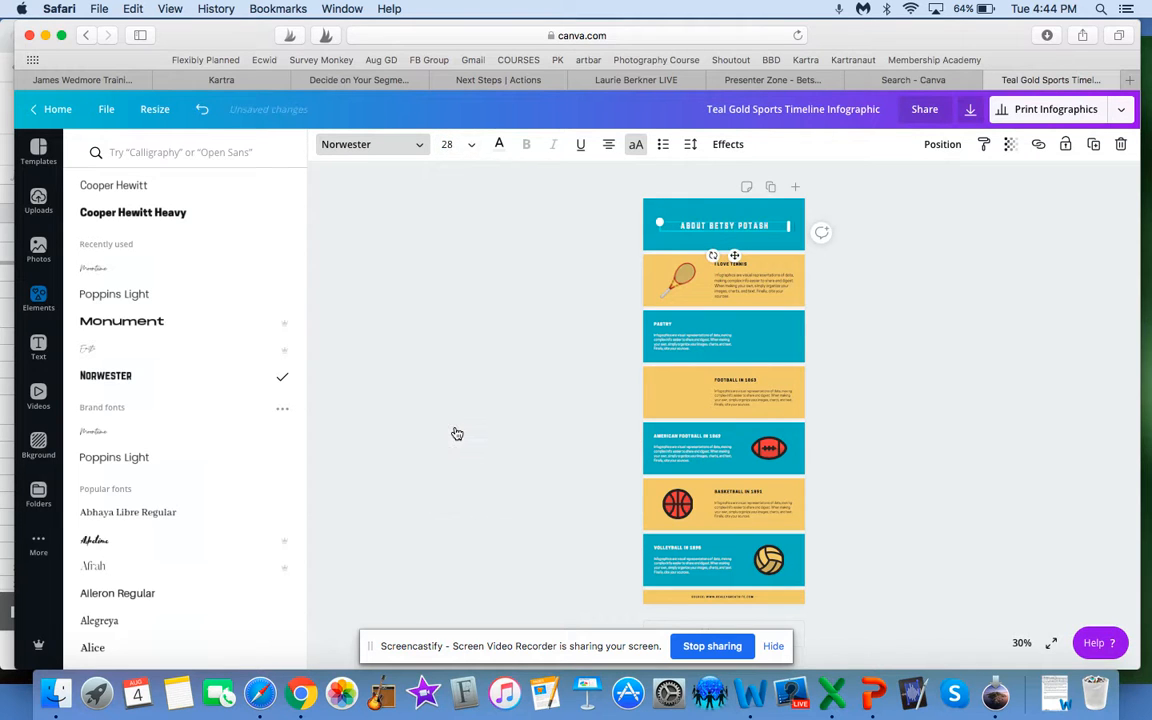
click(475, 145)
click(463, 497)
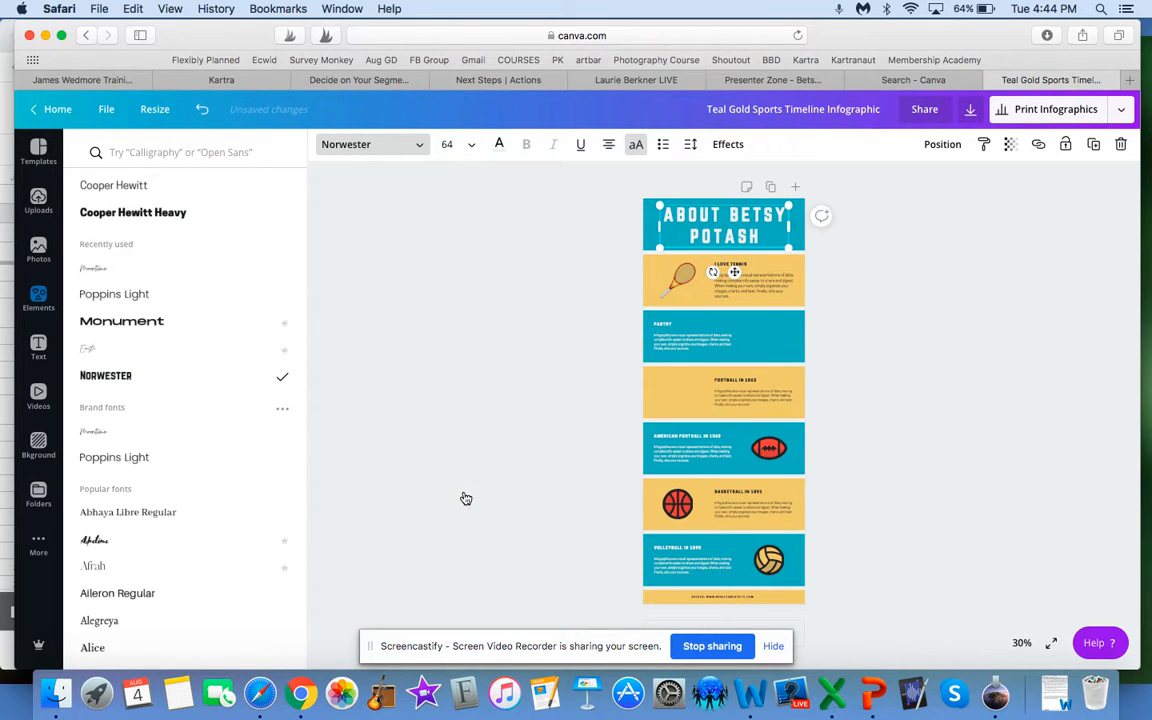
Step: Change the text color of the infographic's title to the red from the untitled palette
click(499, 144)
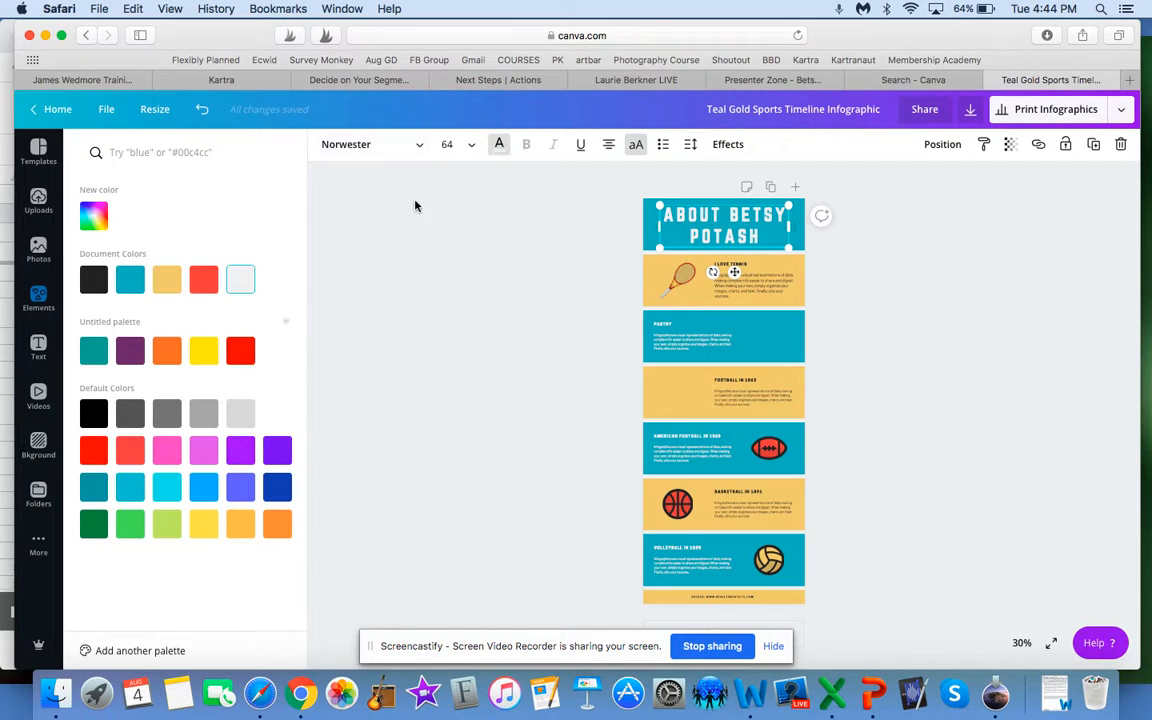
click(240, 351)
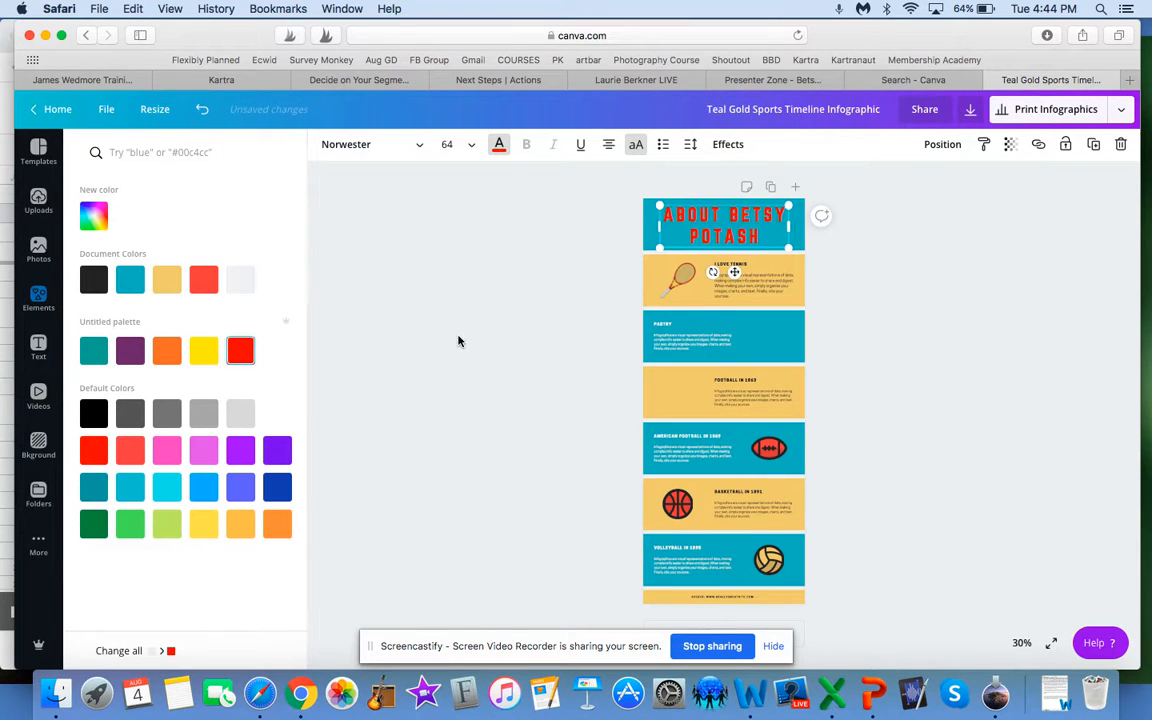
click(923, 288)
click(913, 299)
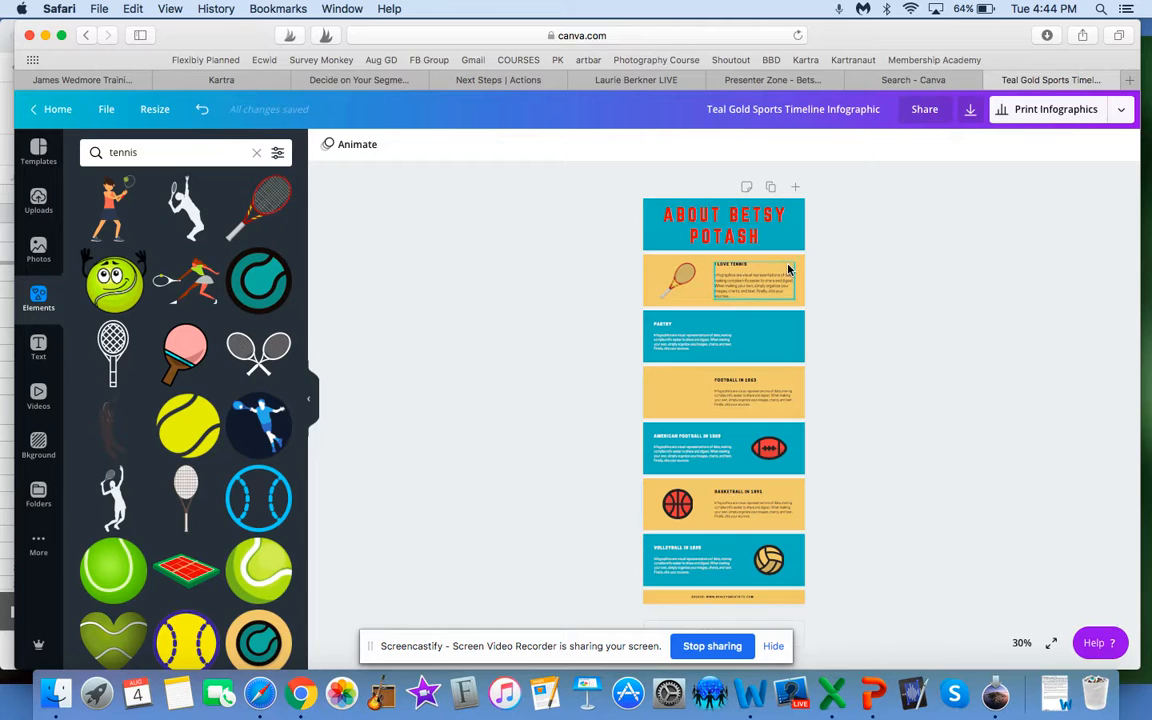
Step: Try adjusting the transparency of the tennis racket icon in the "I LOVE TENNIS" section, keeping it at 100
click(687, 282)
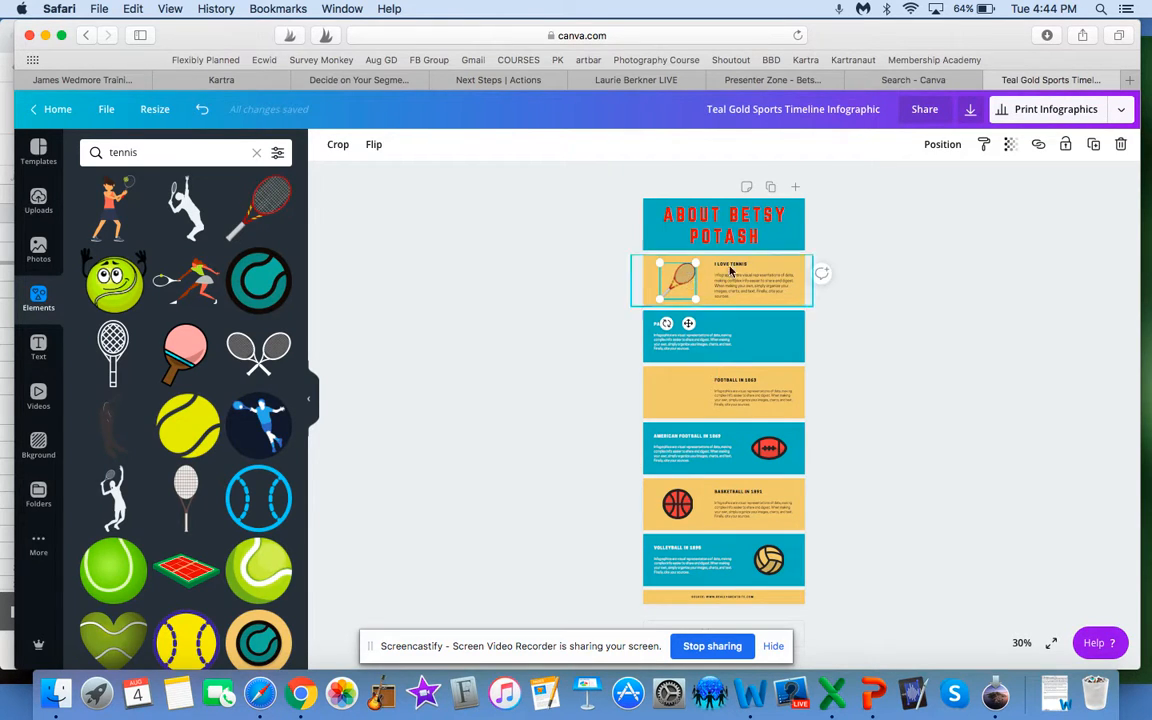
click(1010, 147)
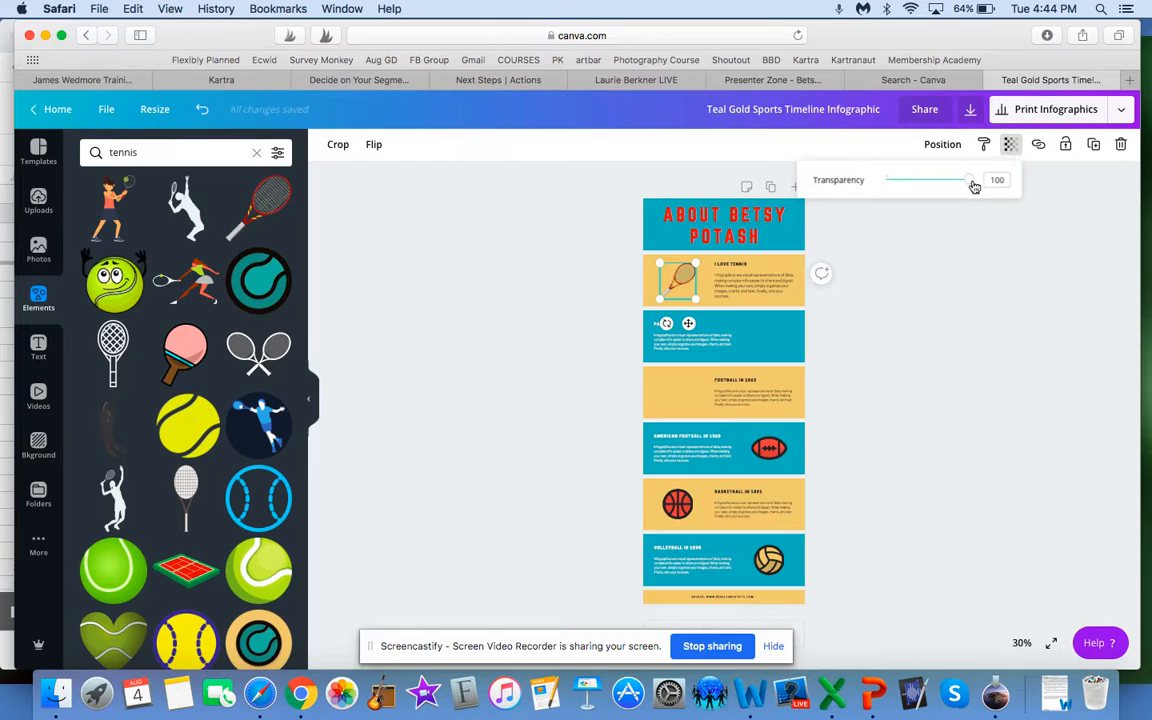
mouse_move(971, 184)
mouse_down()
mouse_move(887, 188)
mouse_move(985, 188)
mouse_up()
click(956, 273)
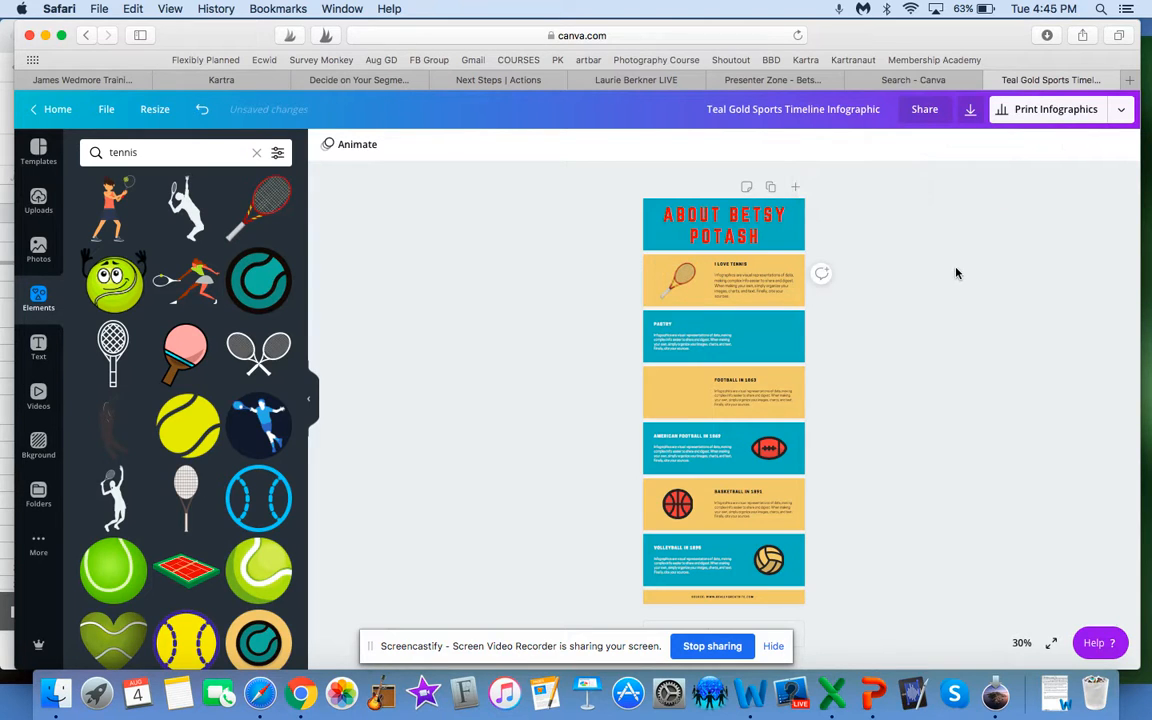
Step: Try layering the tennis racket icon over the title with Forward and return it to the "I LOVE TENNIS" section
click(679, 282)
drag(679, 282, 679, 229)
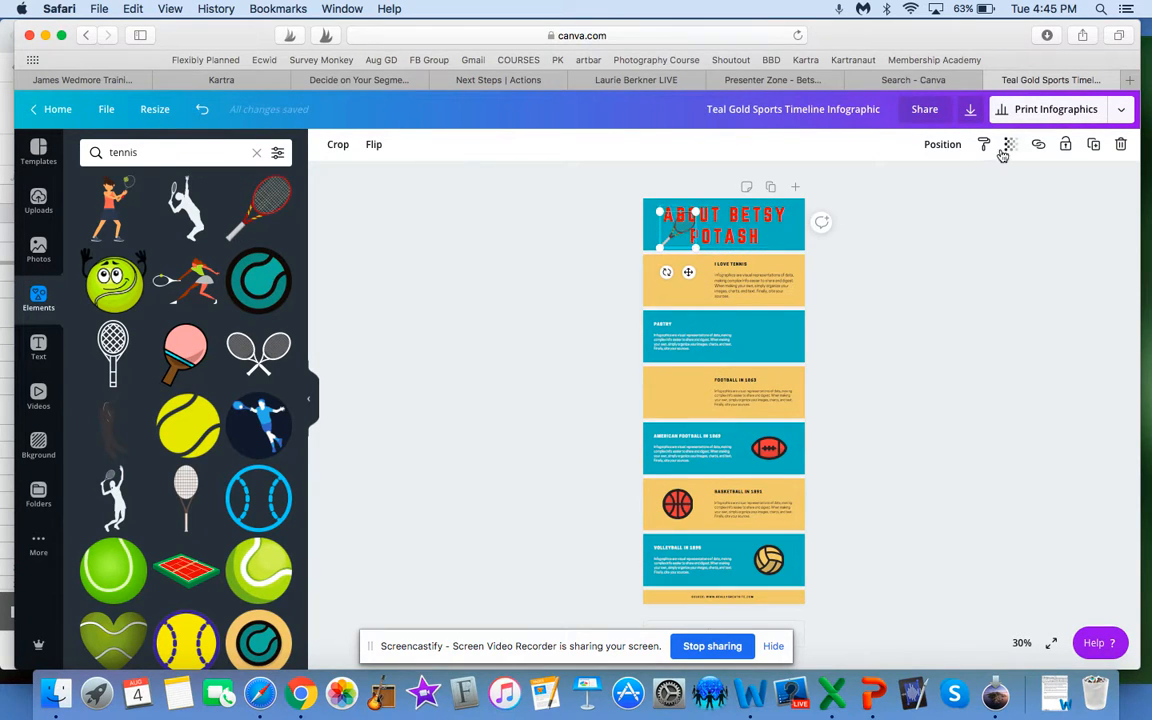
click(942, 144)
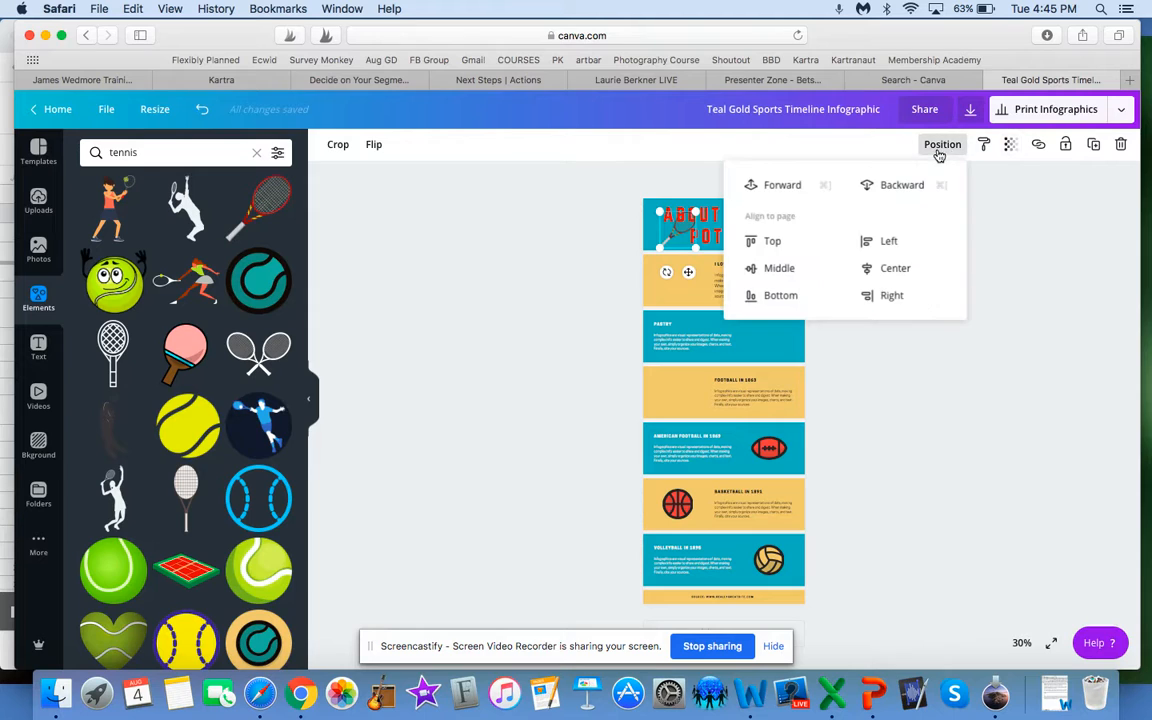
click(798, 185)
click(915, 432)
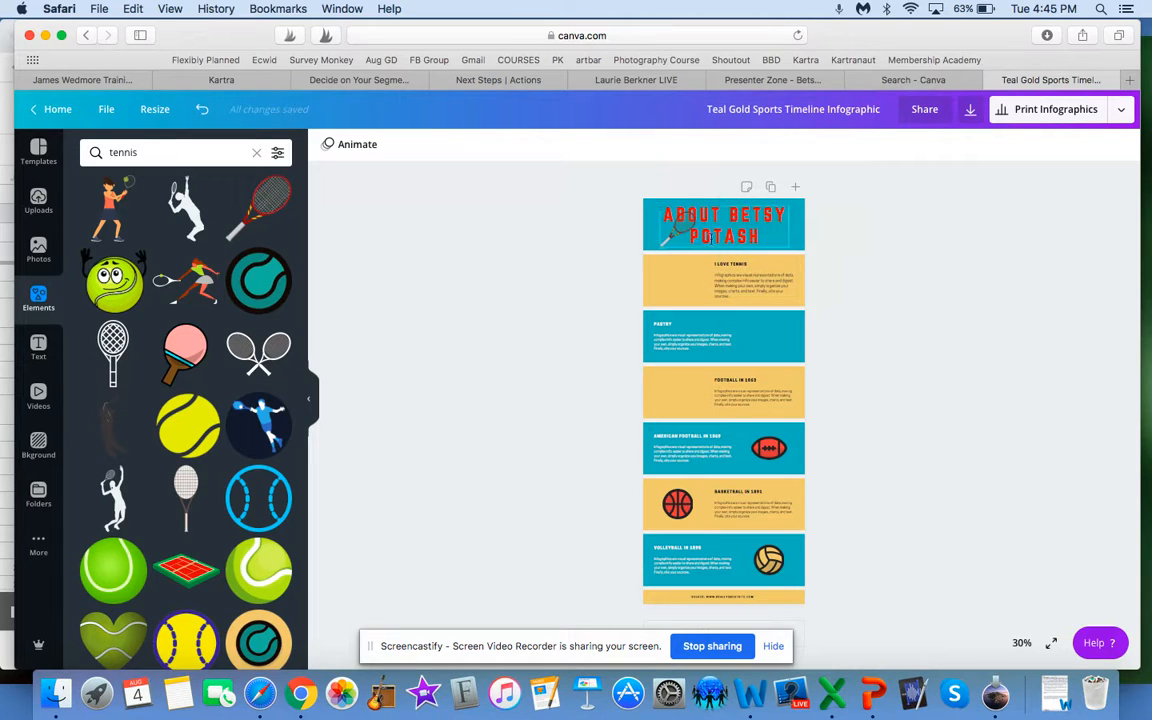
drag(676, 231, 672, 284)
Step: Try coral red on the title's background banner and settle on the palette's purple
click(802, 207)
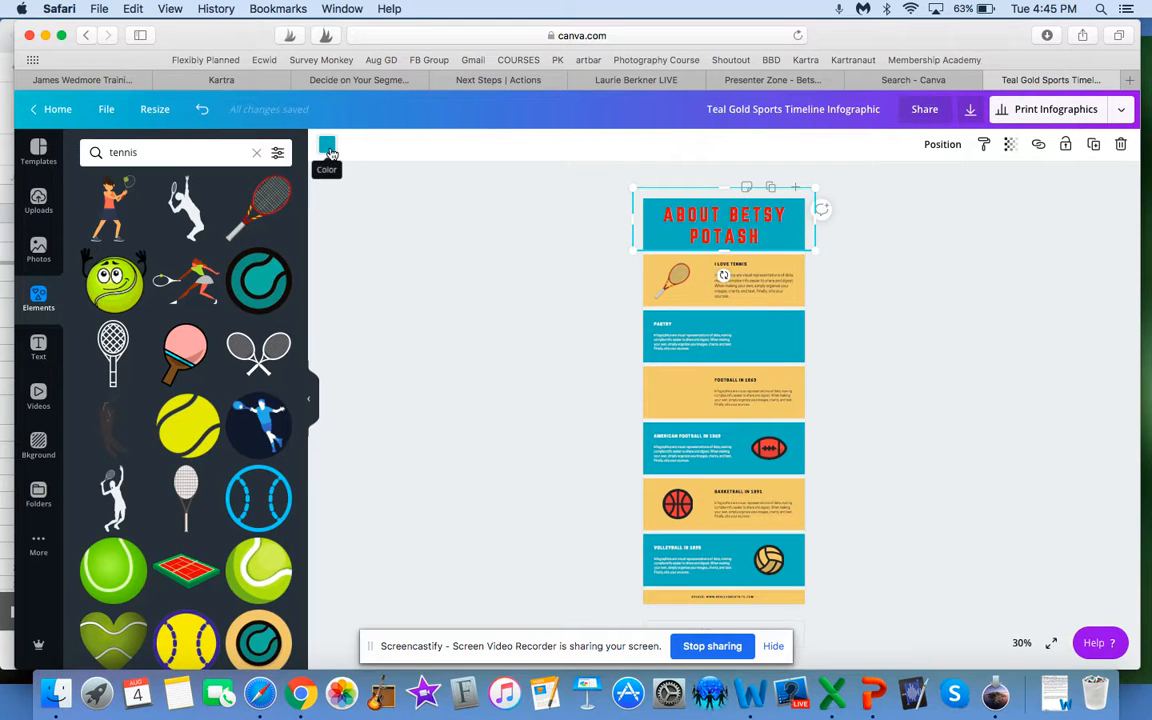
click(328, 147)
click(240, 282)
click(130, 350)
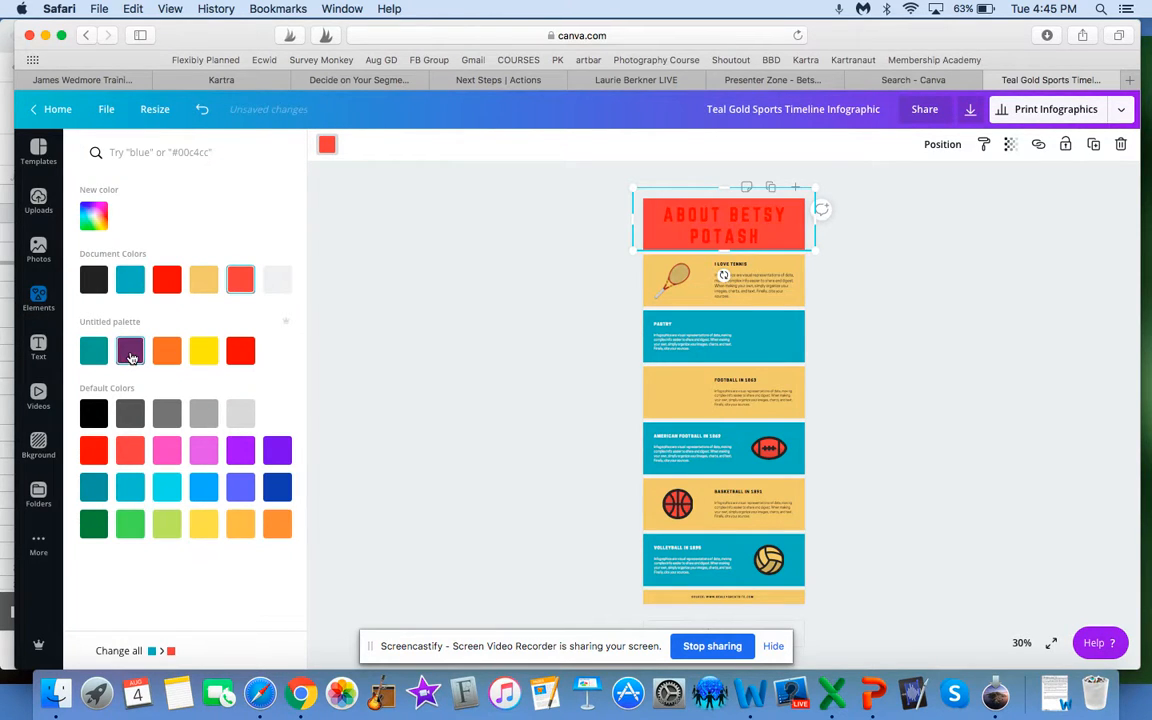
click(447, 379)
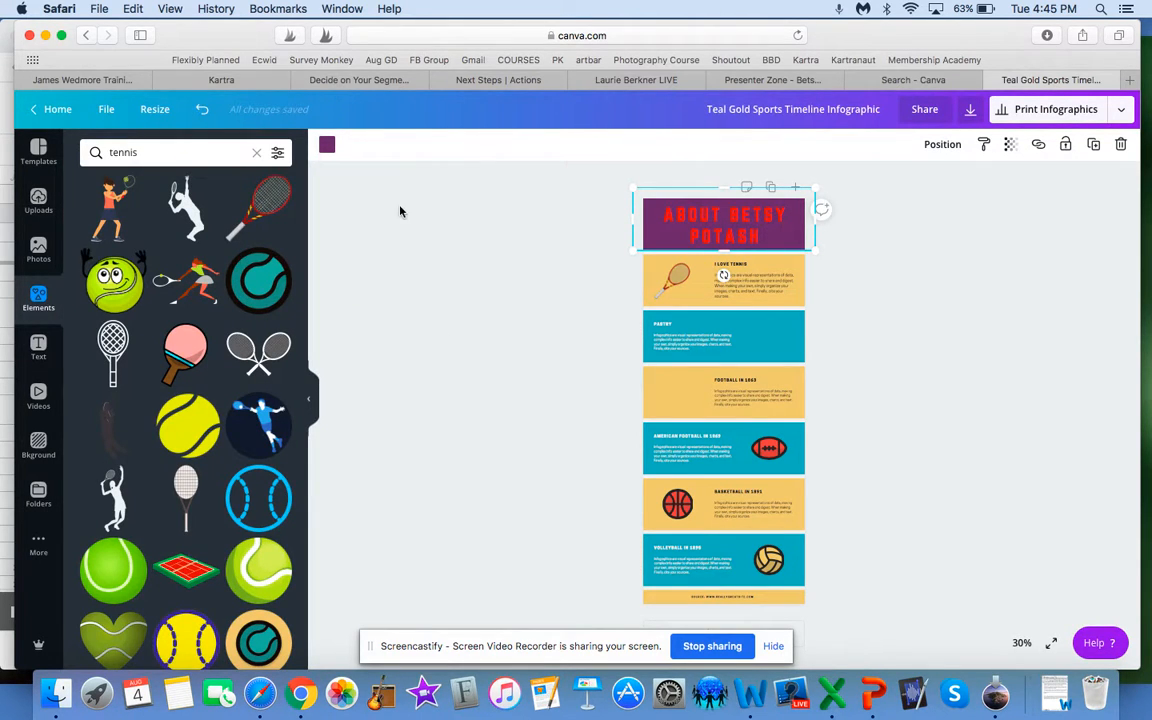
Step: Add a heading text box, place it beside the gold football section's text, and remove it by moving it off the page
click(38, 202)
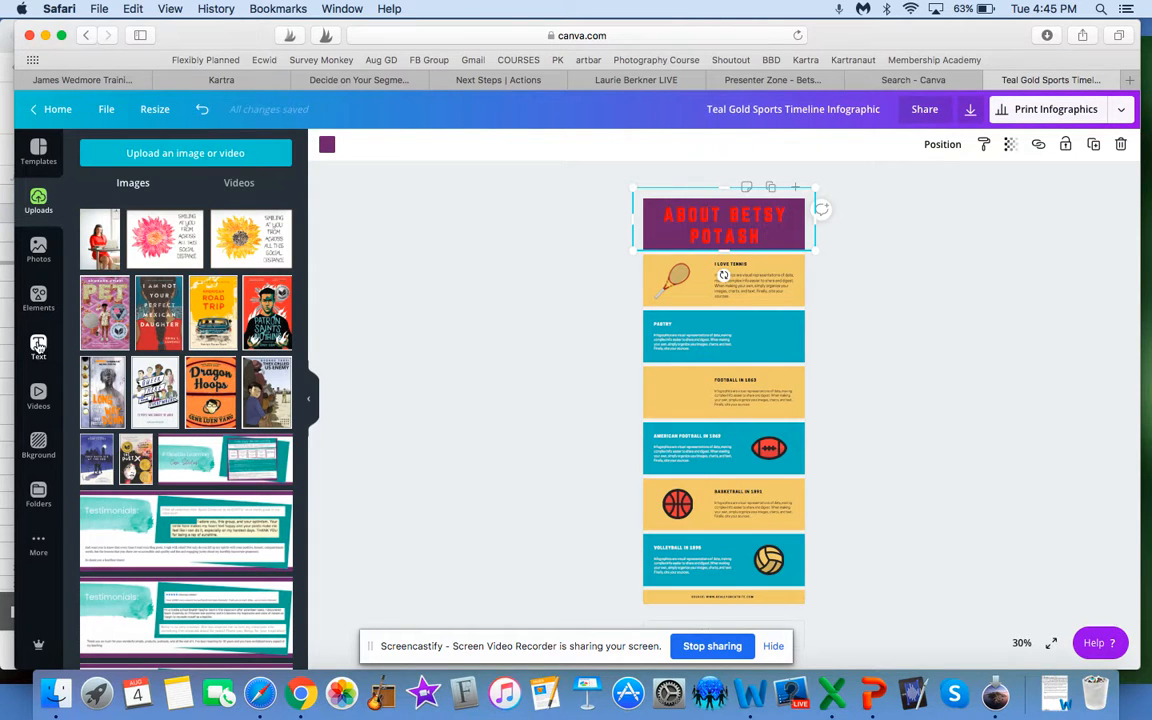
click(38, 344)
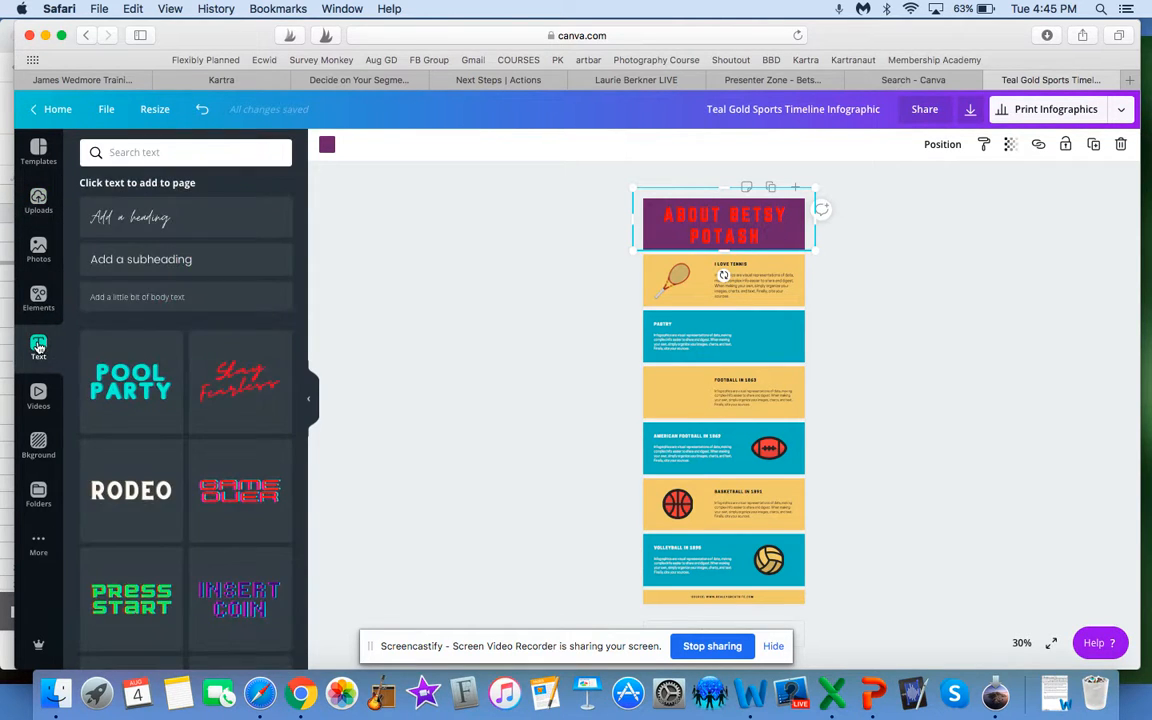
scroll(164, 454, down, 8)
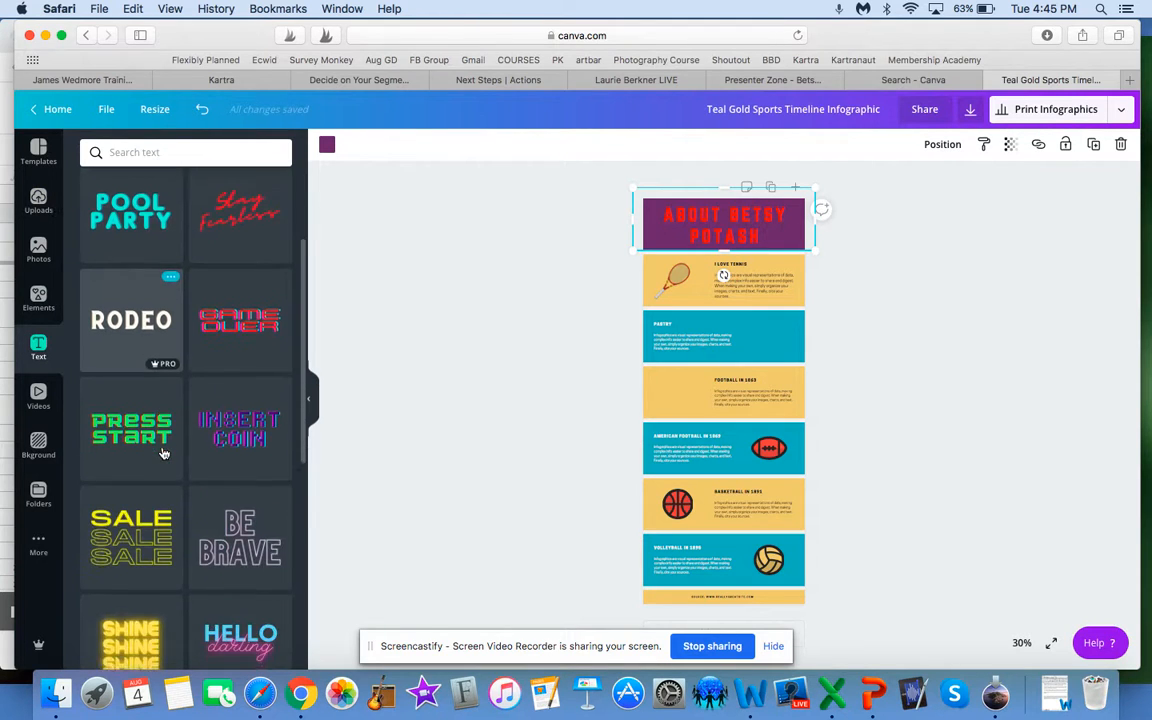
scroll(164, 454, down, 6)
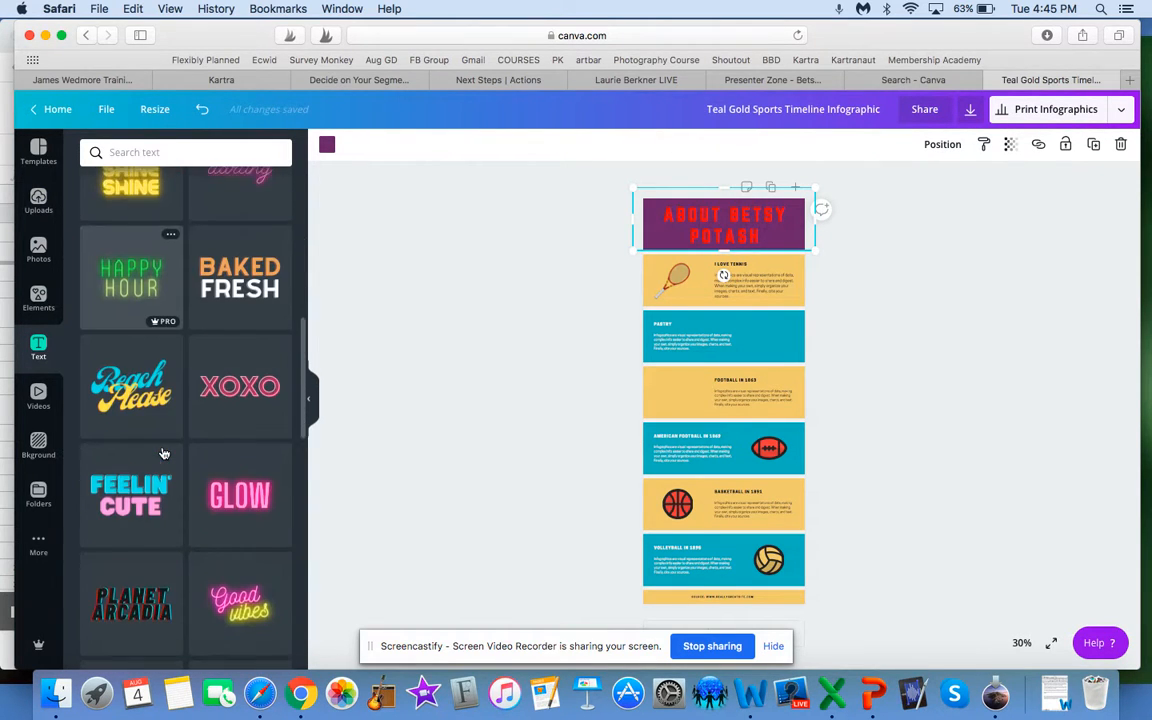
scroll(164, 454, up, 6)
scroll(164, 454, up, 8)
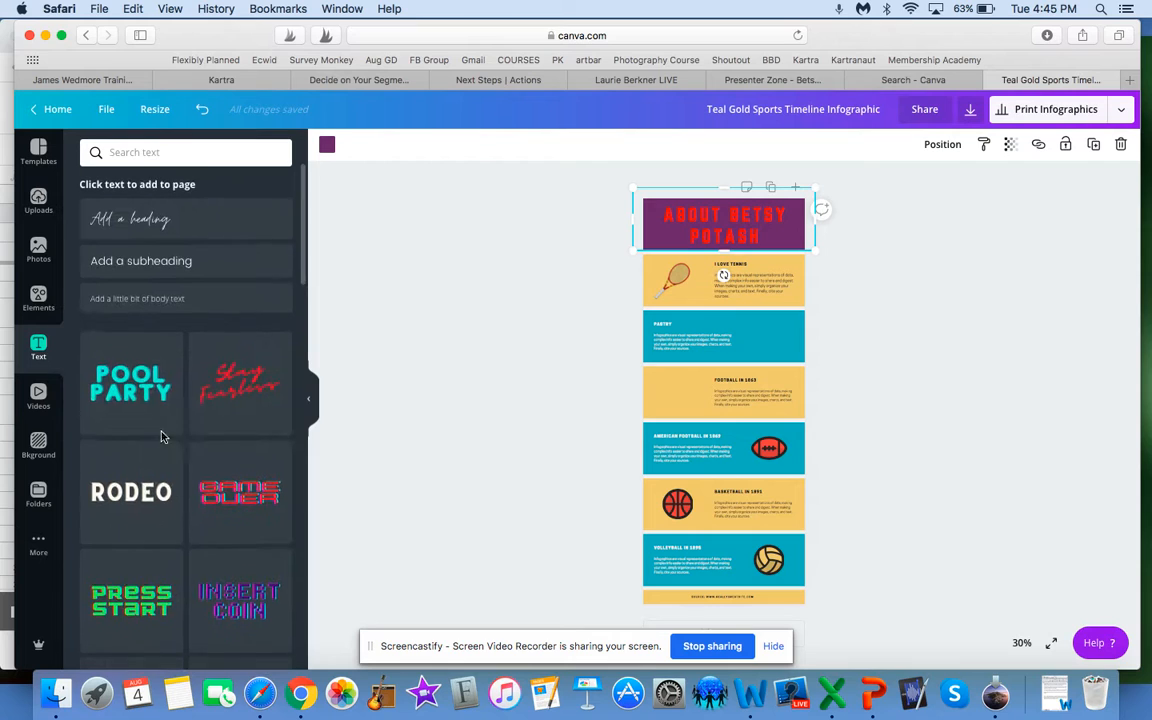
click(147, 219)
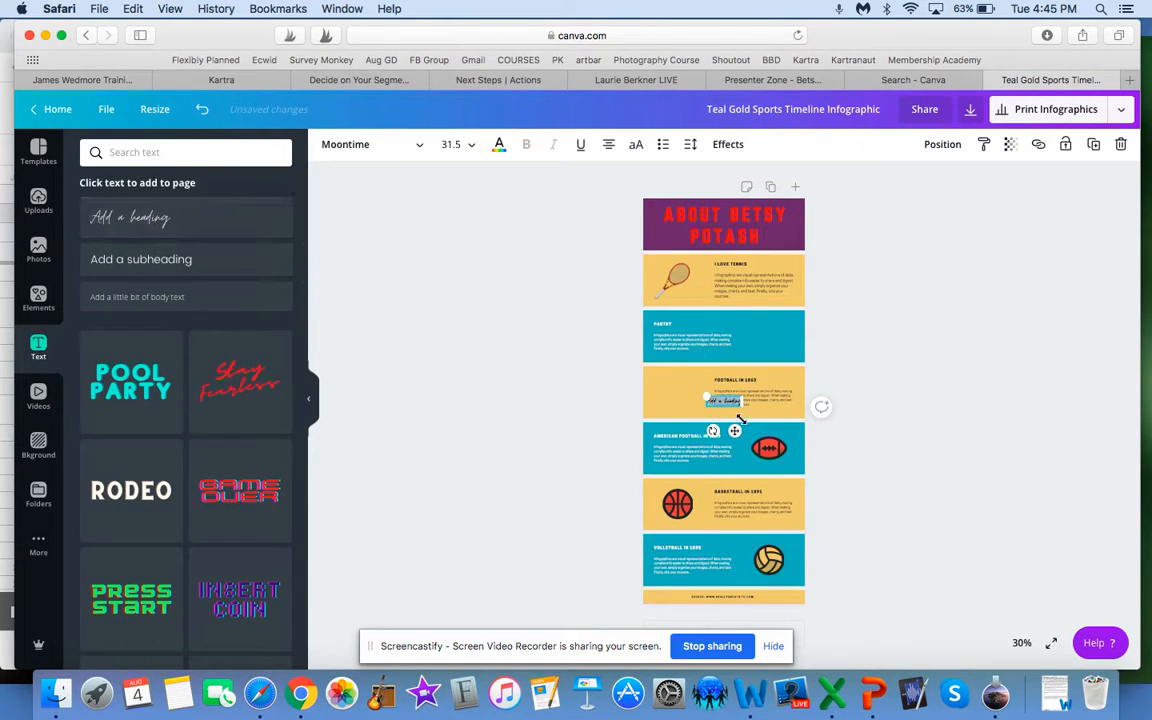
drag(734, 431, 688, 411)
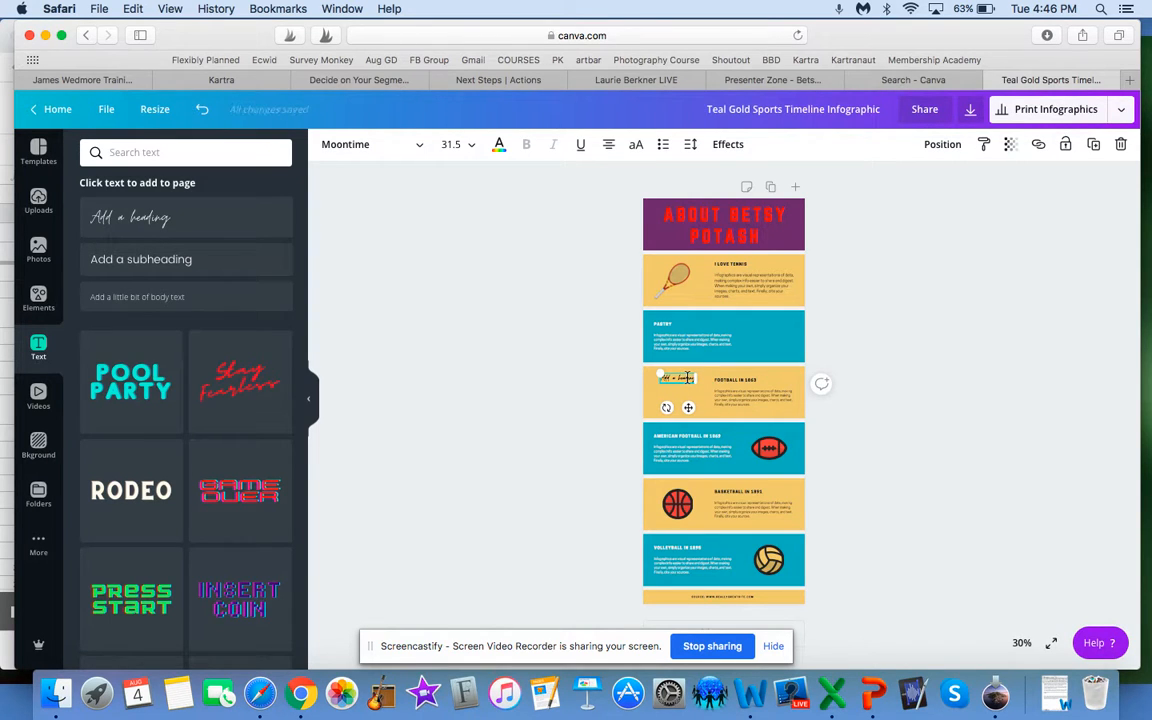
drag(688, 407, 558, 415)
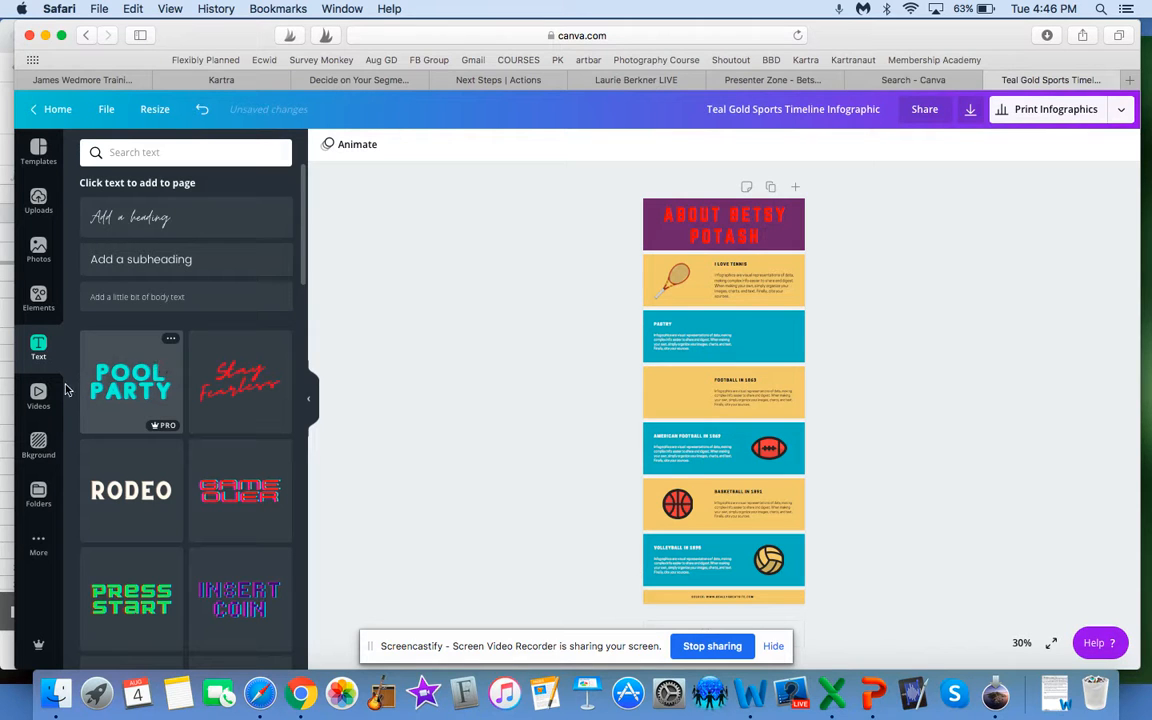
Step: Look through the available stock photos, backgrounds, videos and infographic templates
click(38, 252)
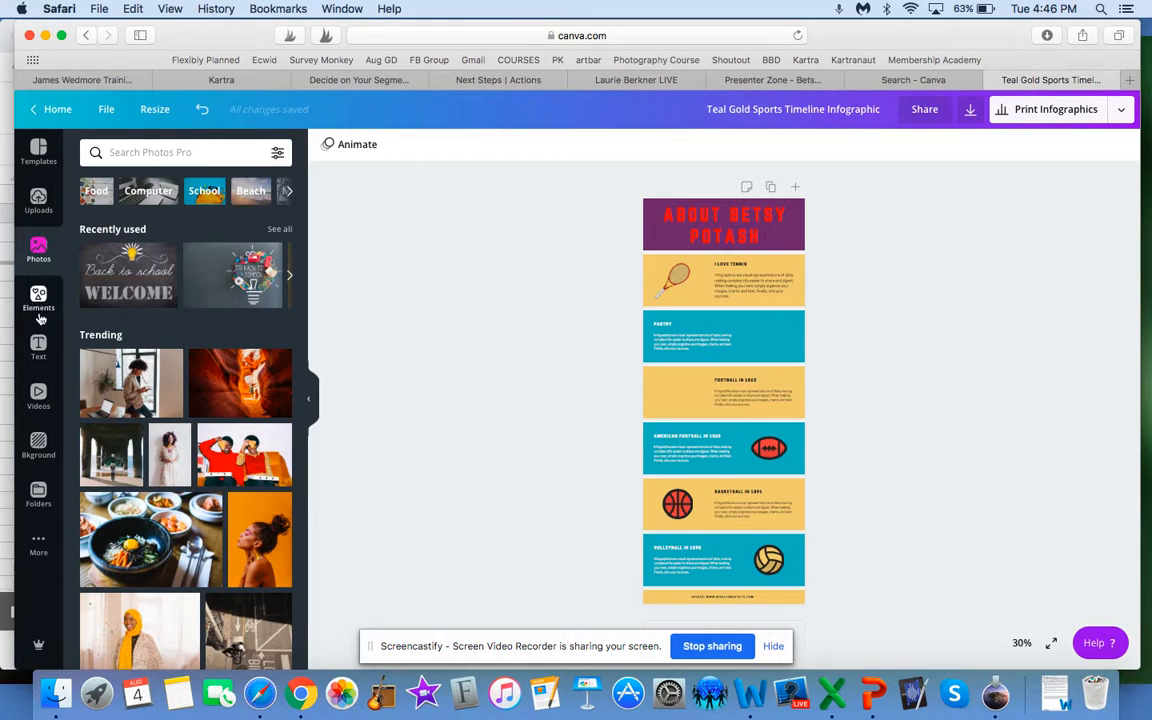
click(38, 446)
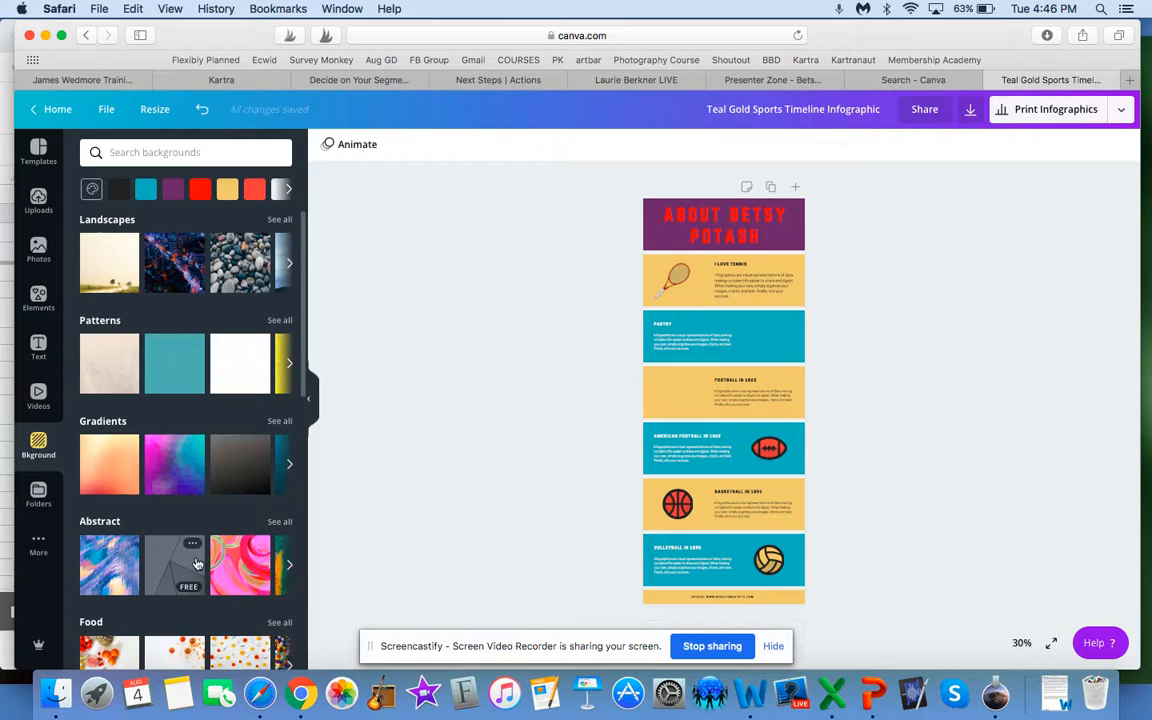
scroll(190, 555, down, 2)
scroll(197, 563, down, 2)
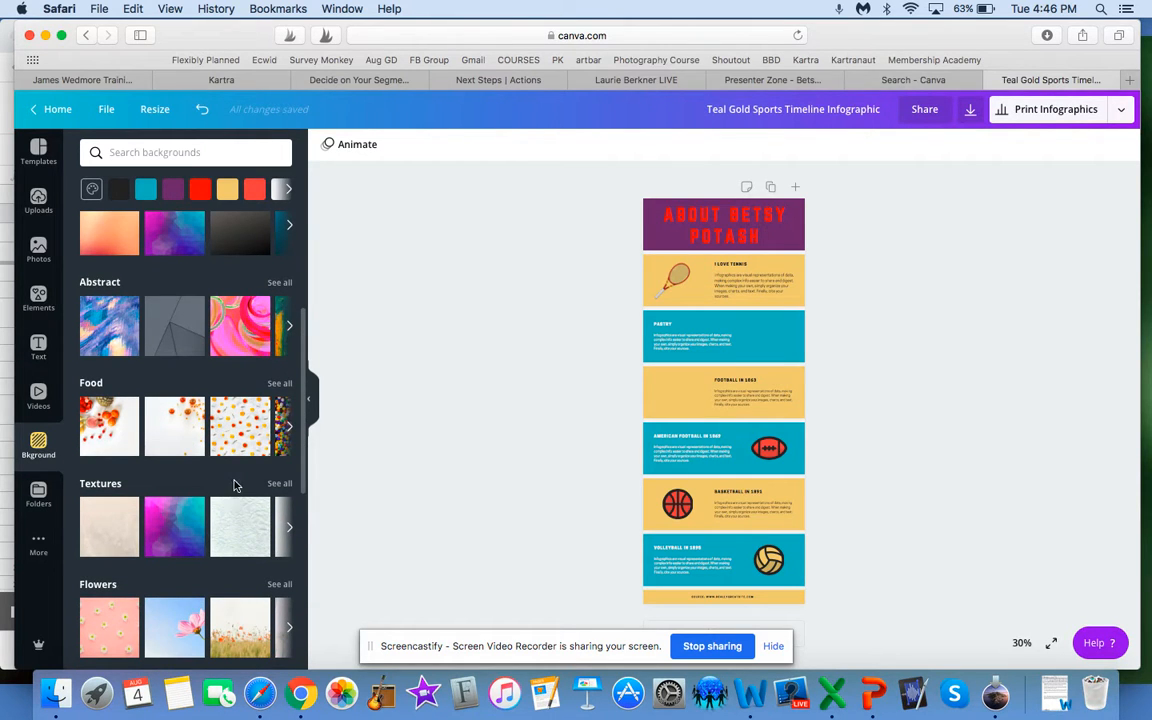
click(39, 399)
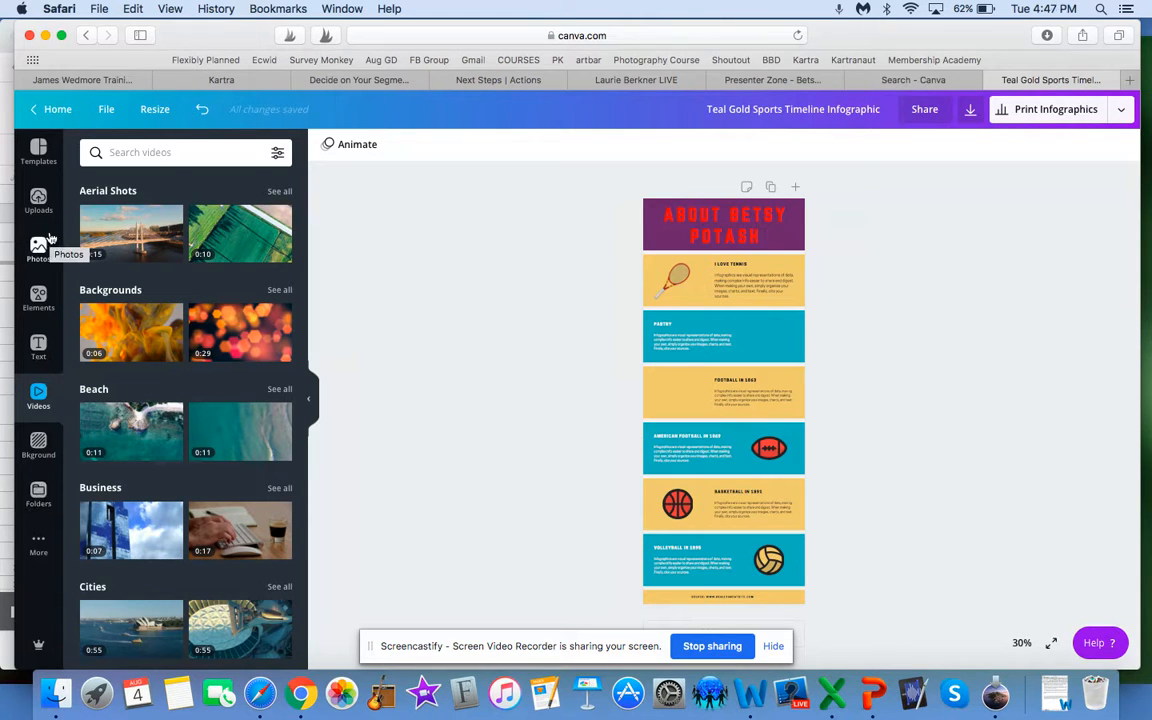
click(39, 155)
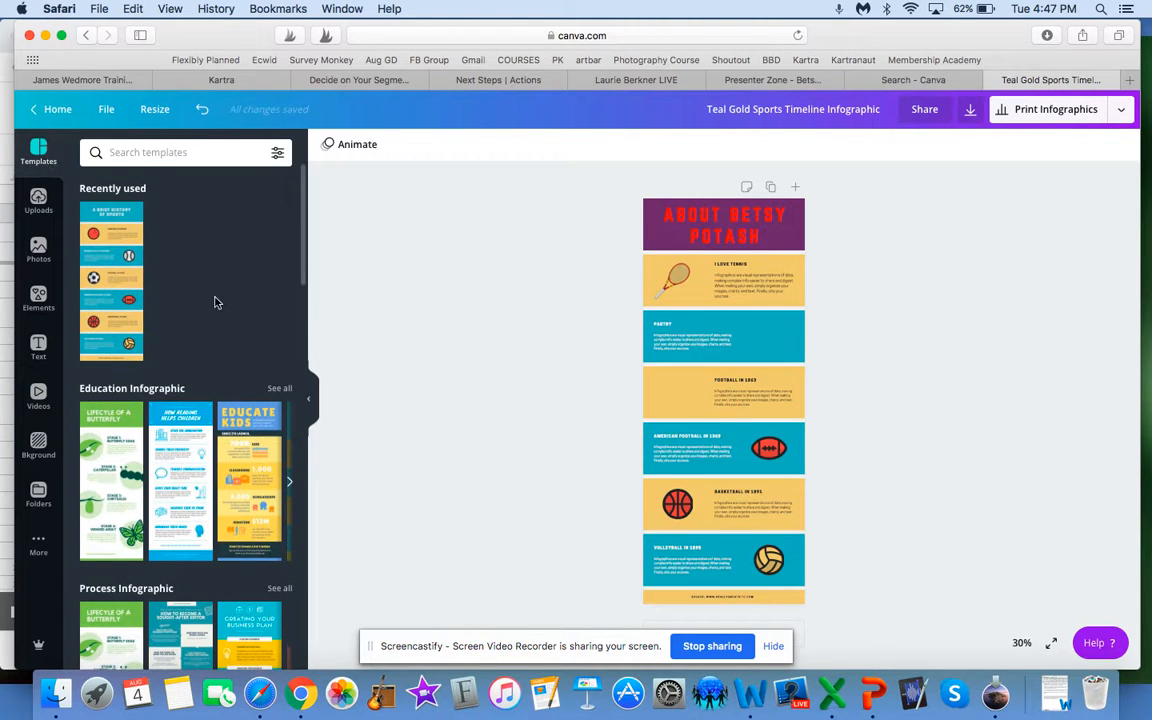
scroll(213, 392, down, 10)
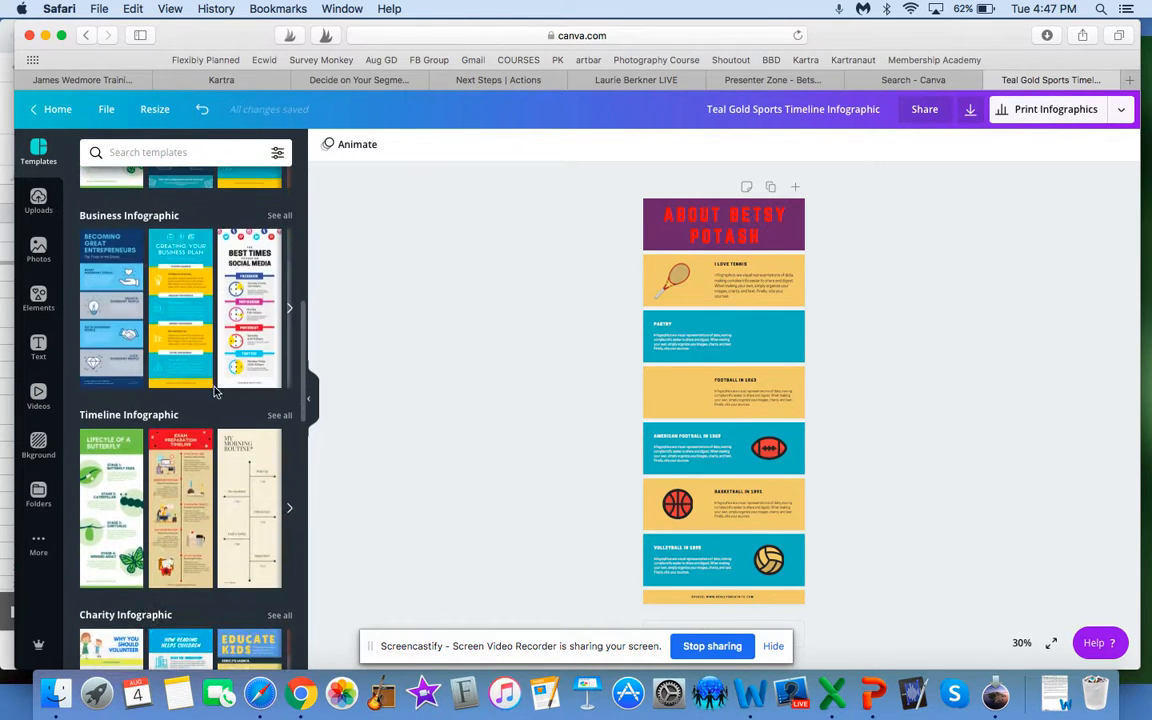
scroll(200, 612, down, 8)
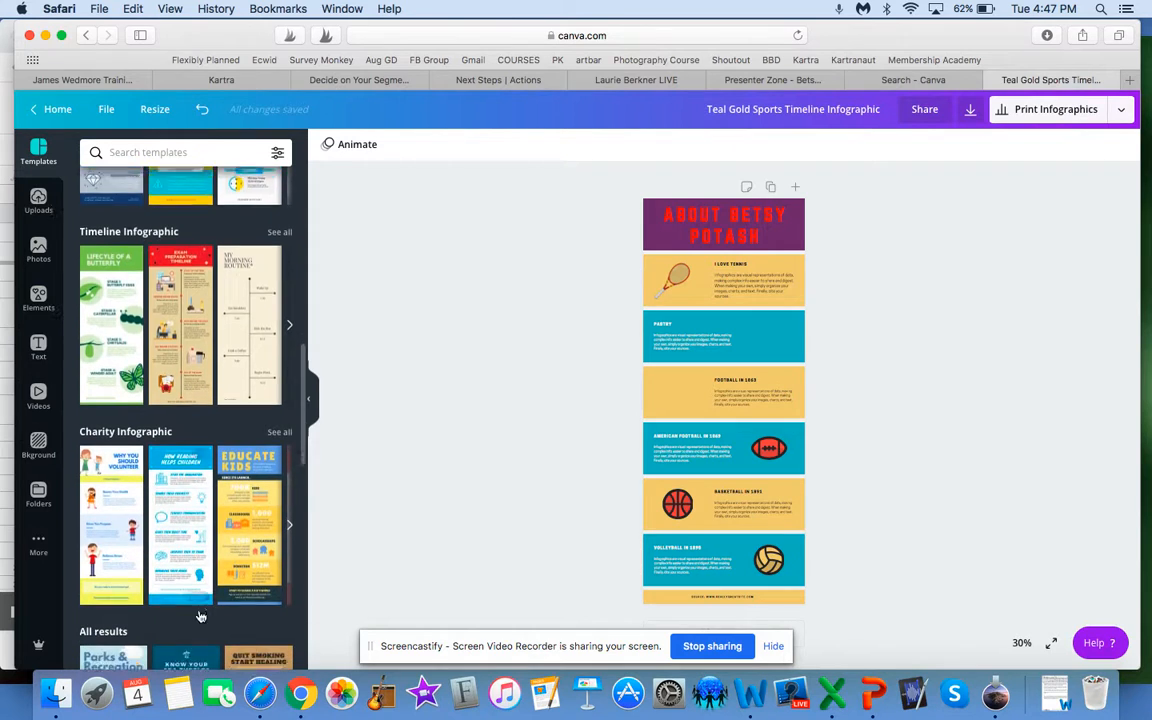
scroll(200, 617, down, 3)
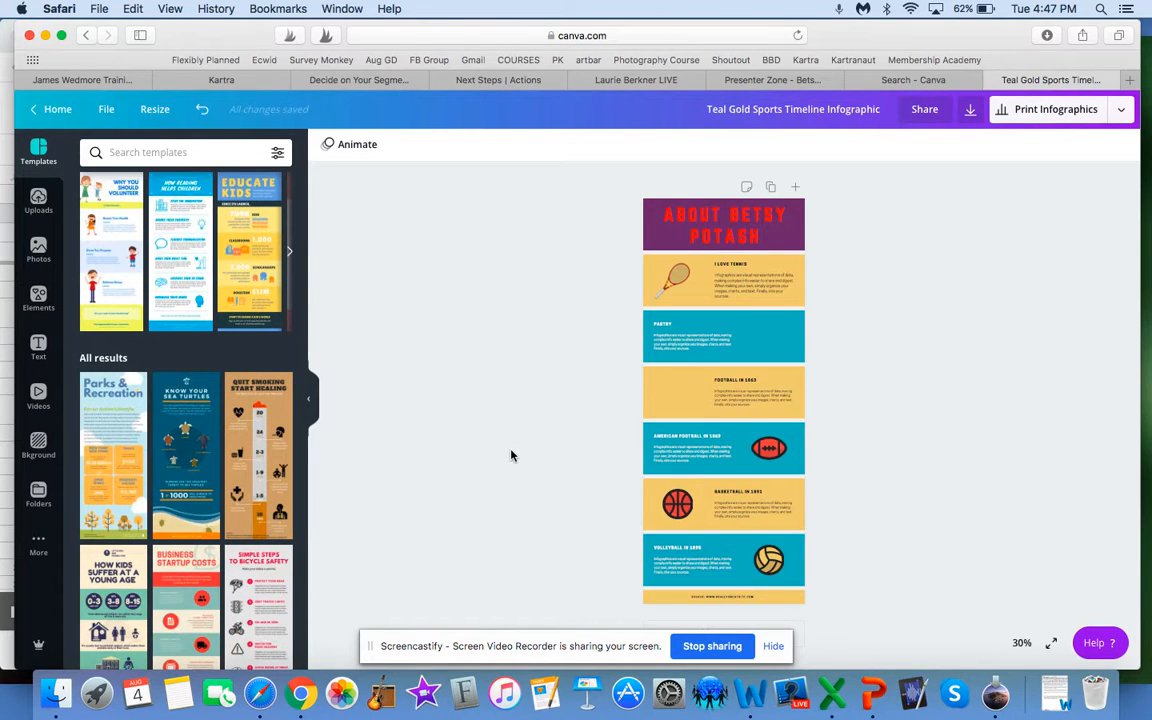